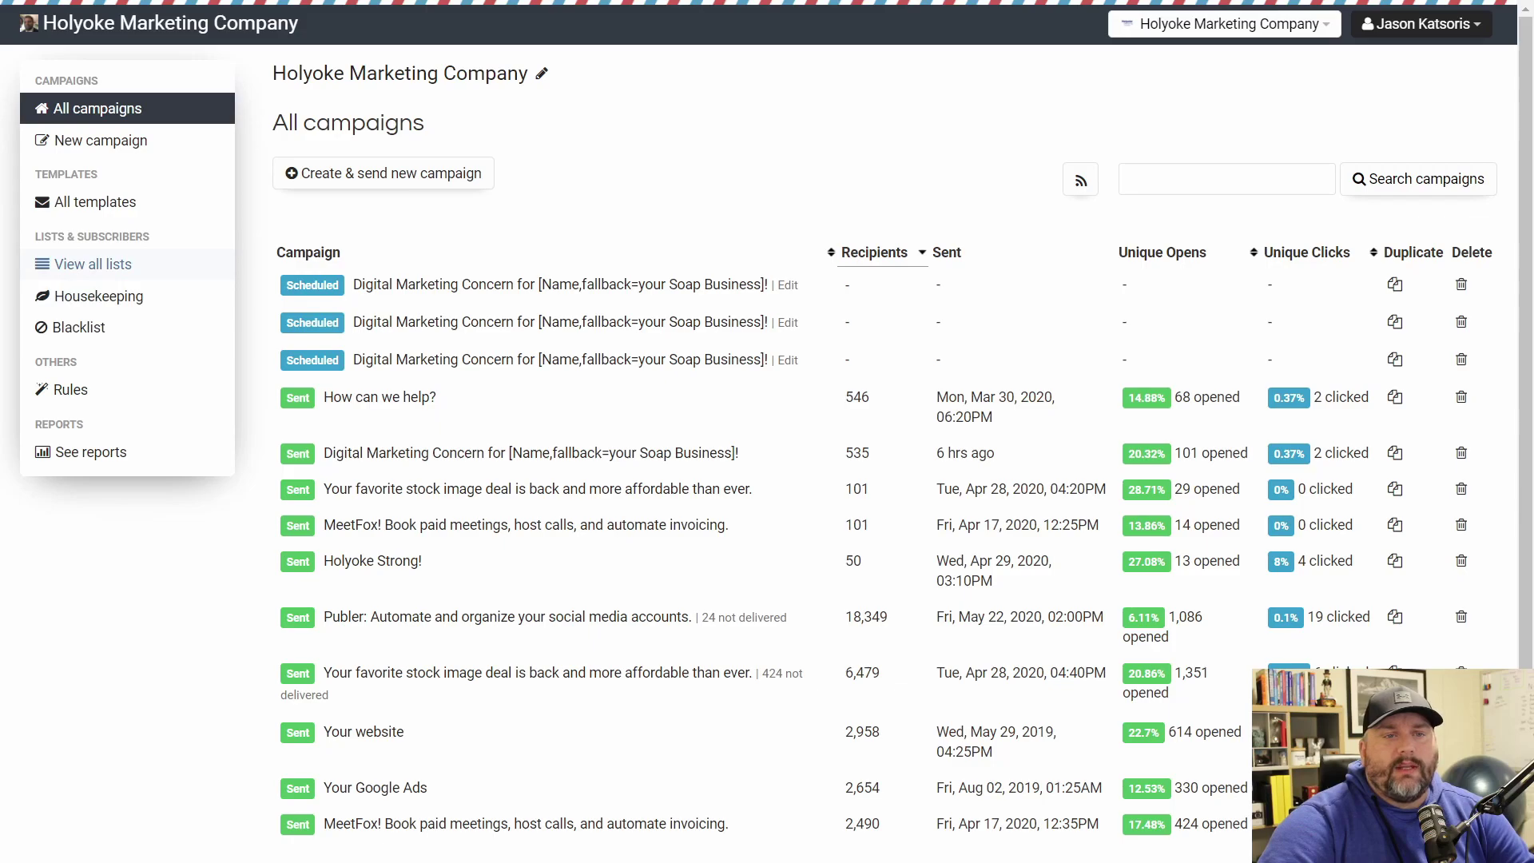
Create a drip campaign autoresponder named "Test" for the Footer Form subscriber list.
click(103, 266)
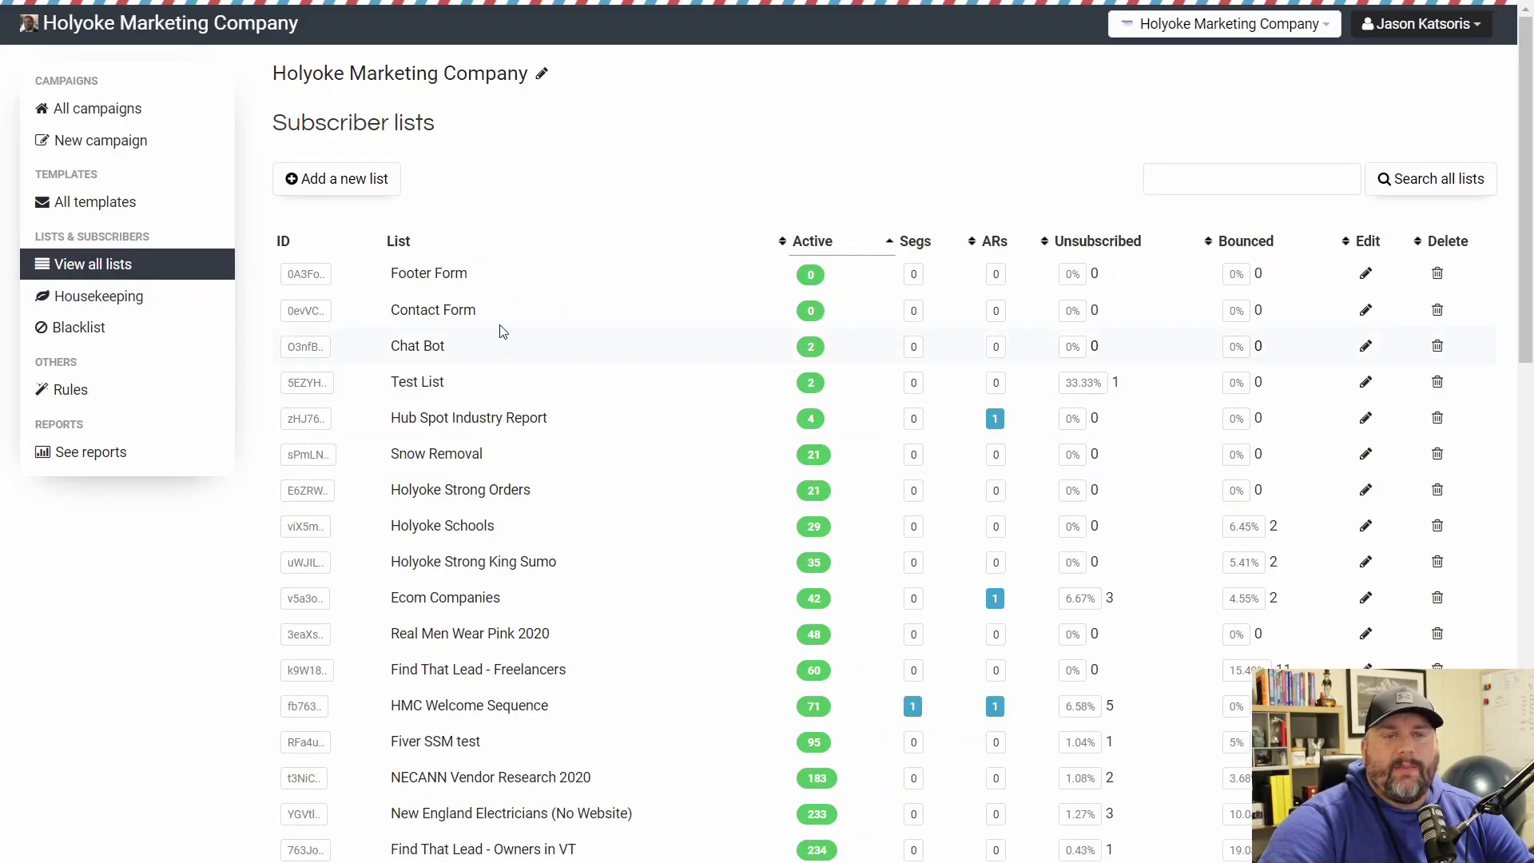
click(439, 276)
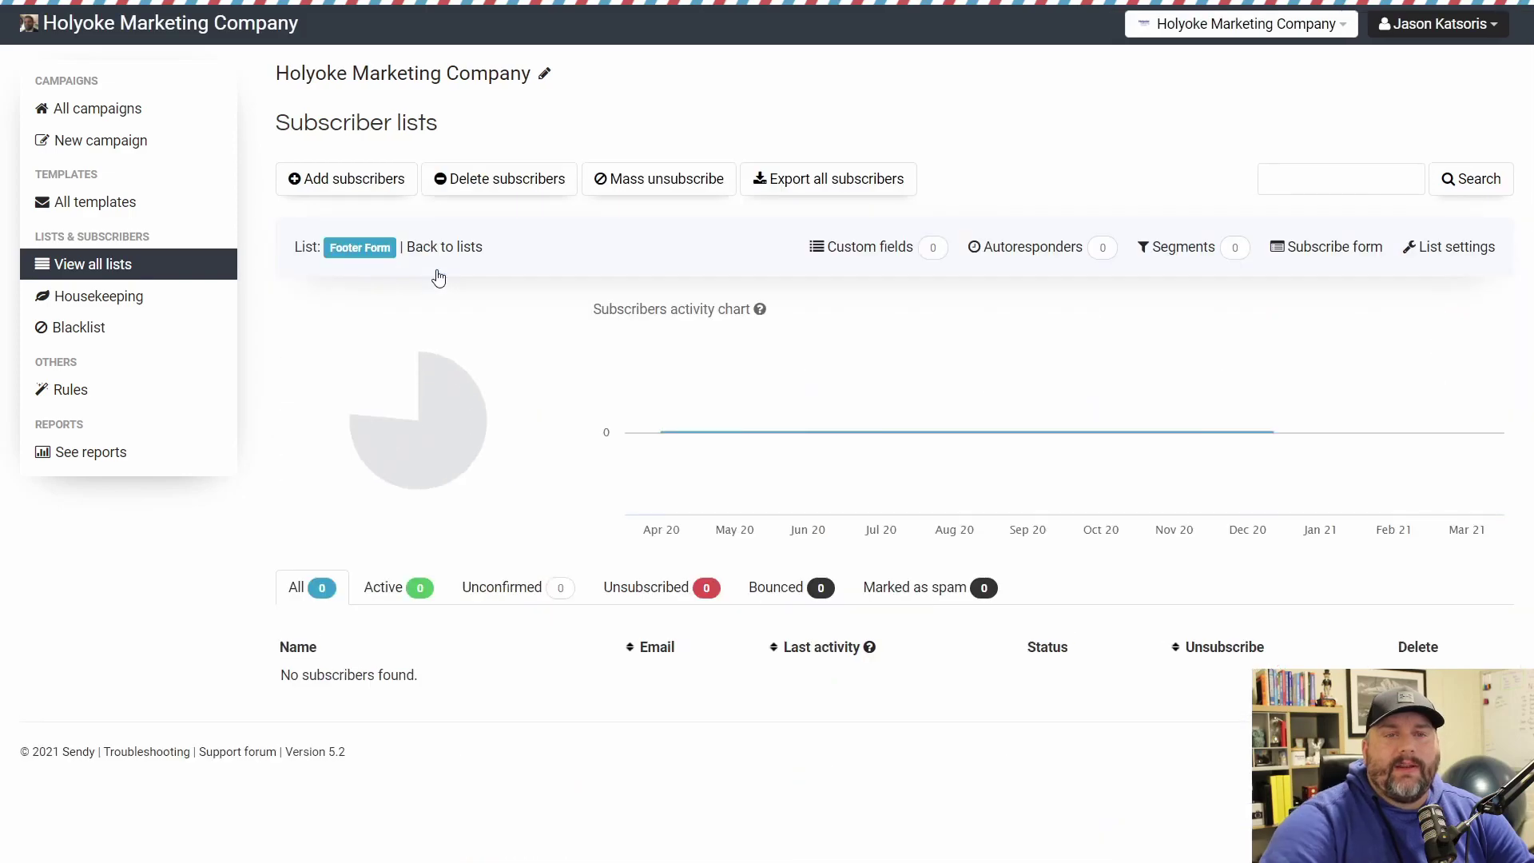
click(1031, 253)
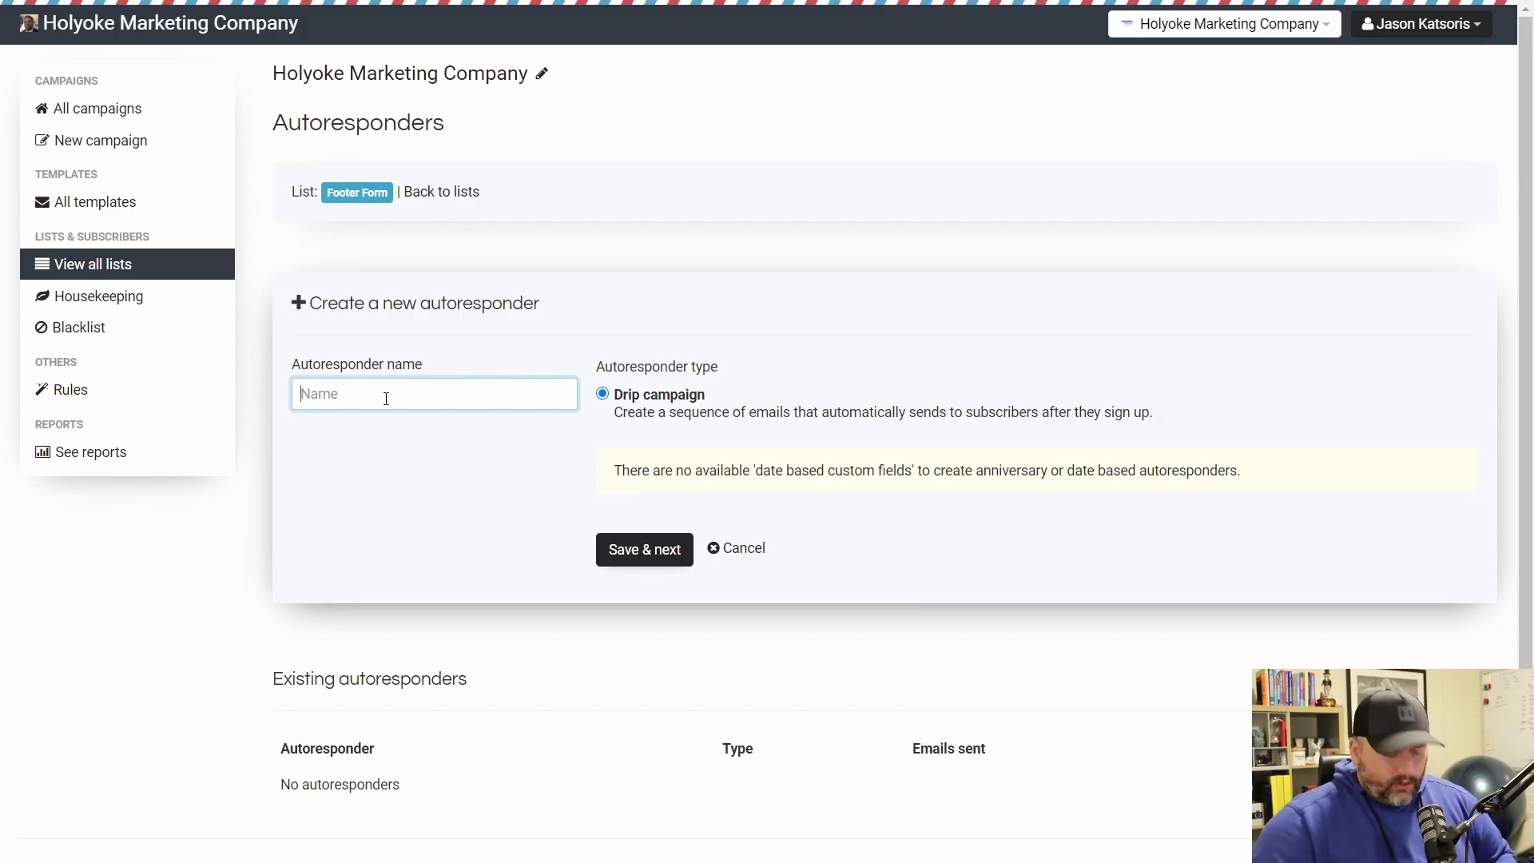
text(Test)
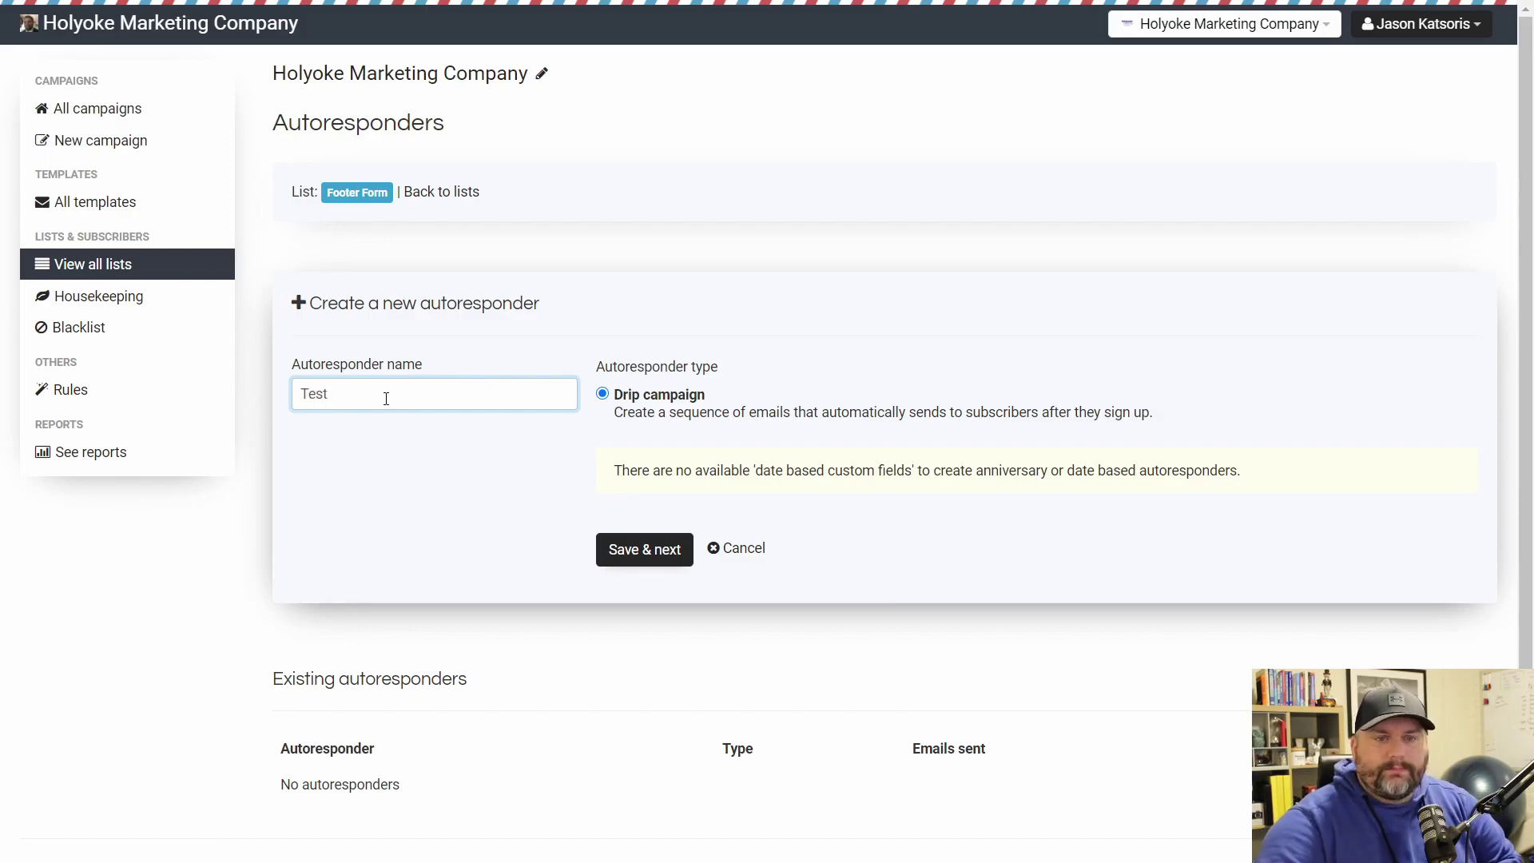
click(643, 552)
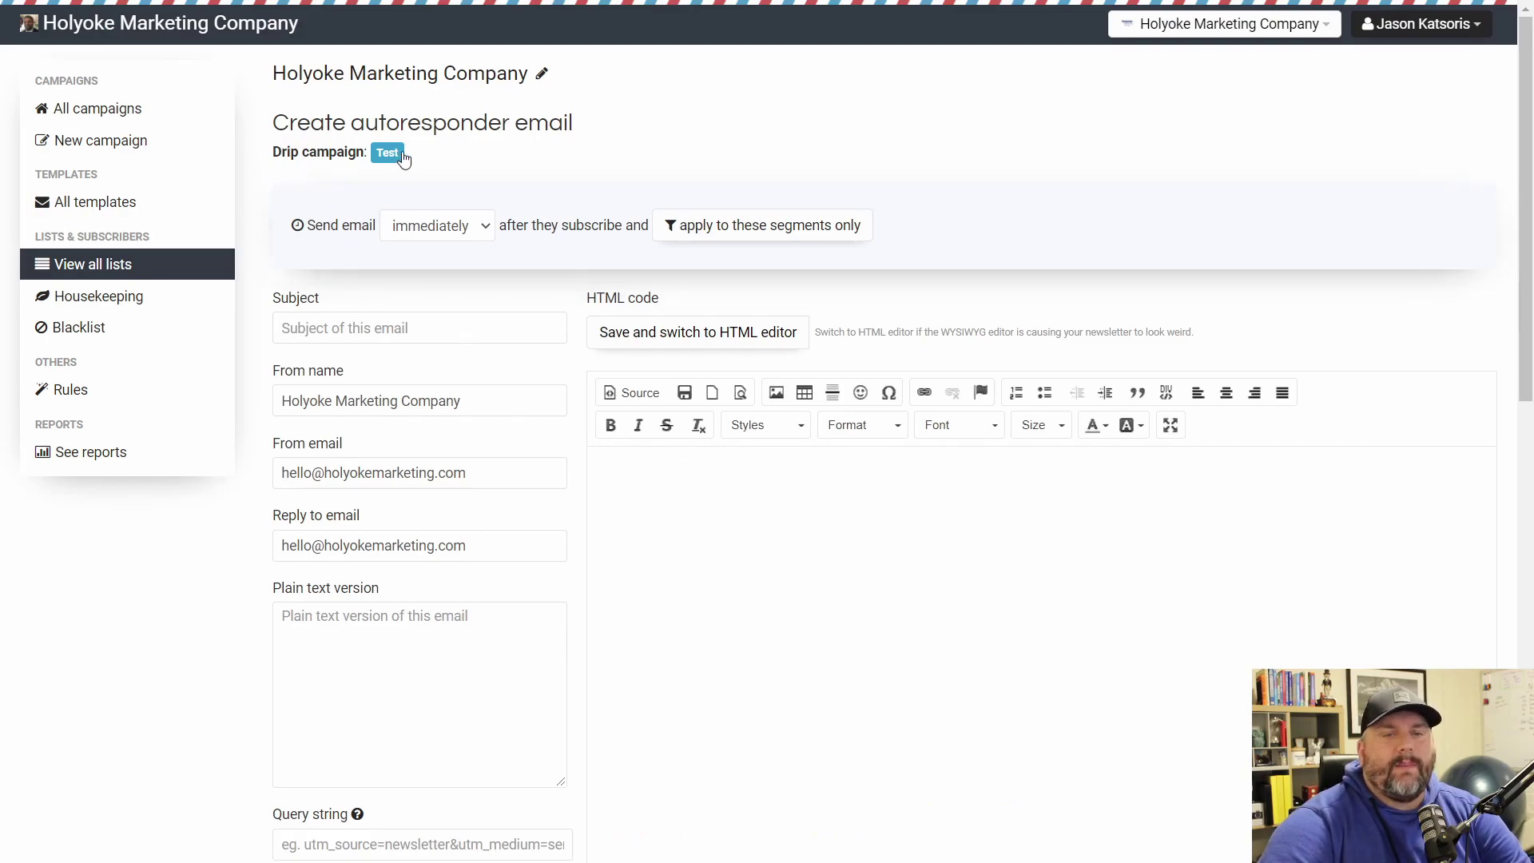
Try a delay in minutes for the autoresponder email's send time, and return it to immediately.
scroll(678, 527, down, 5)
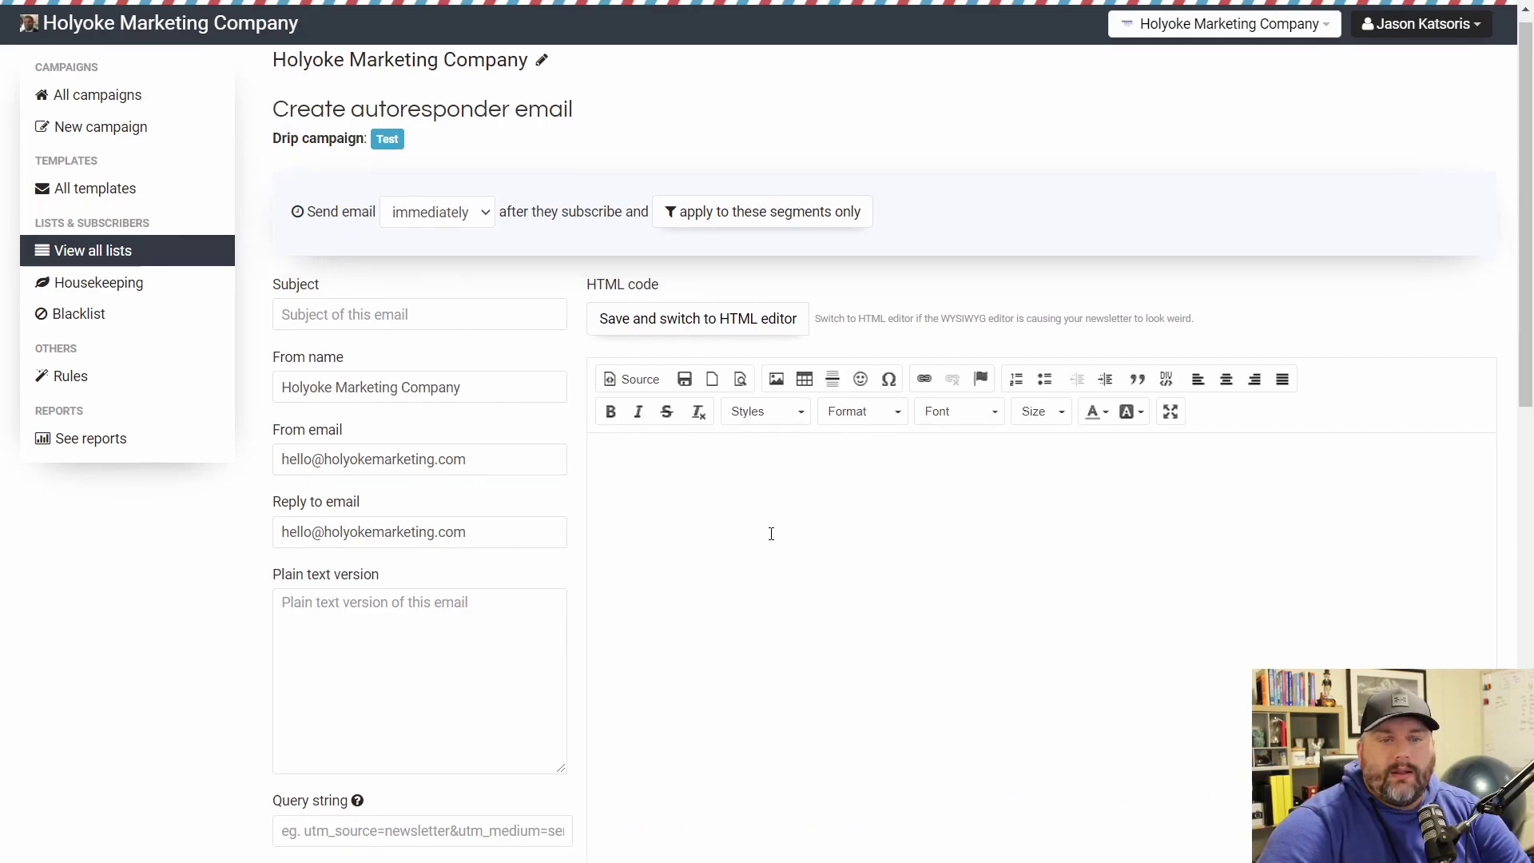
scroll(772, 553, up, 5)
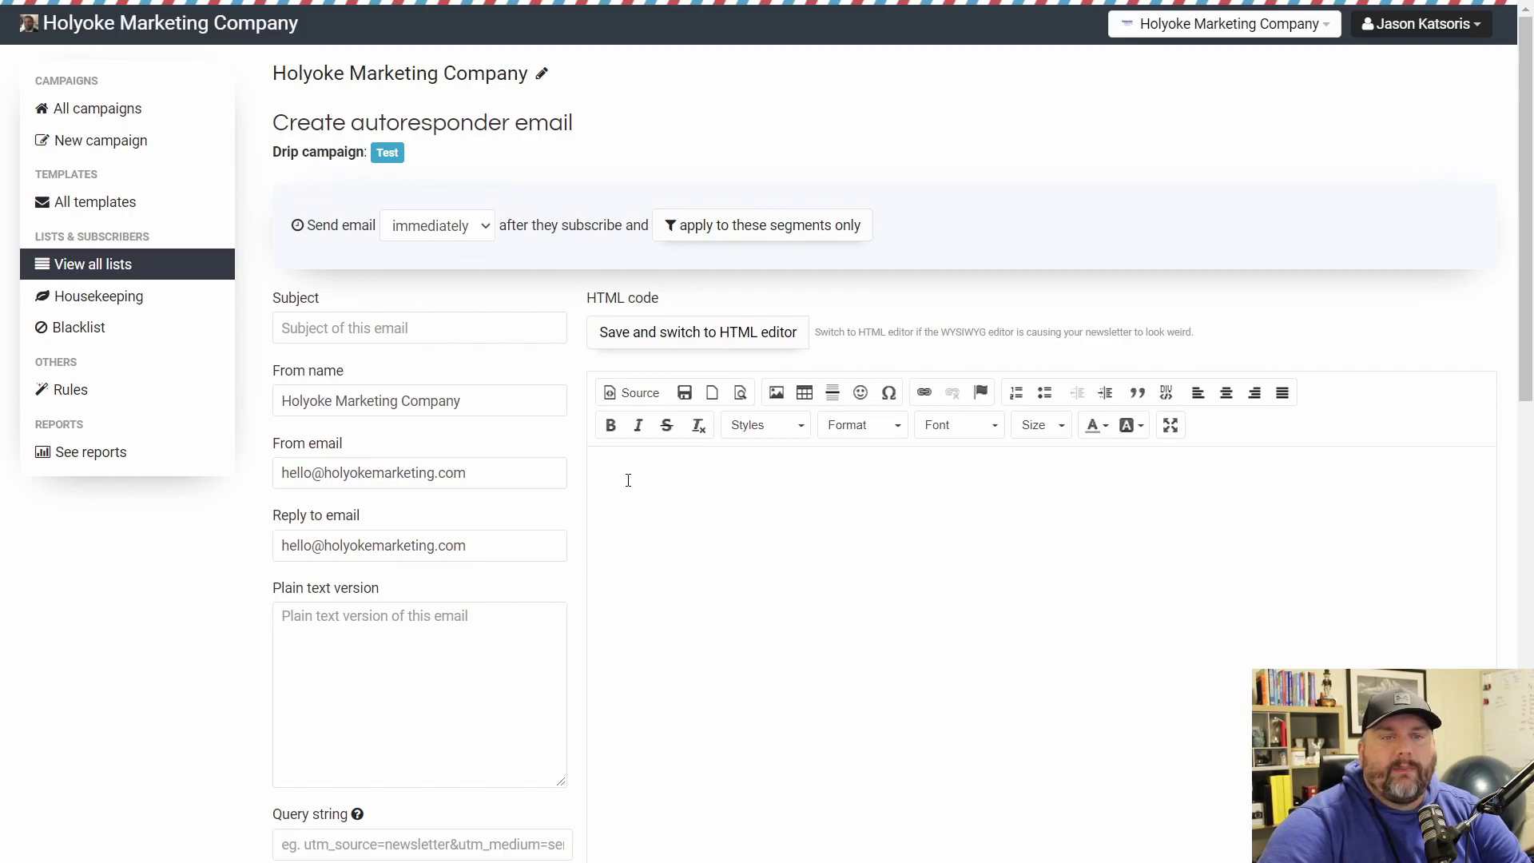
click(457, 235)
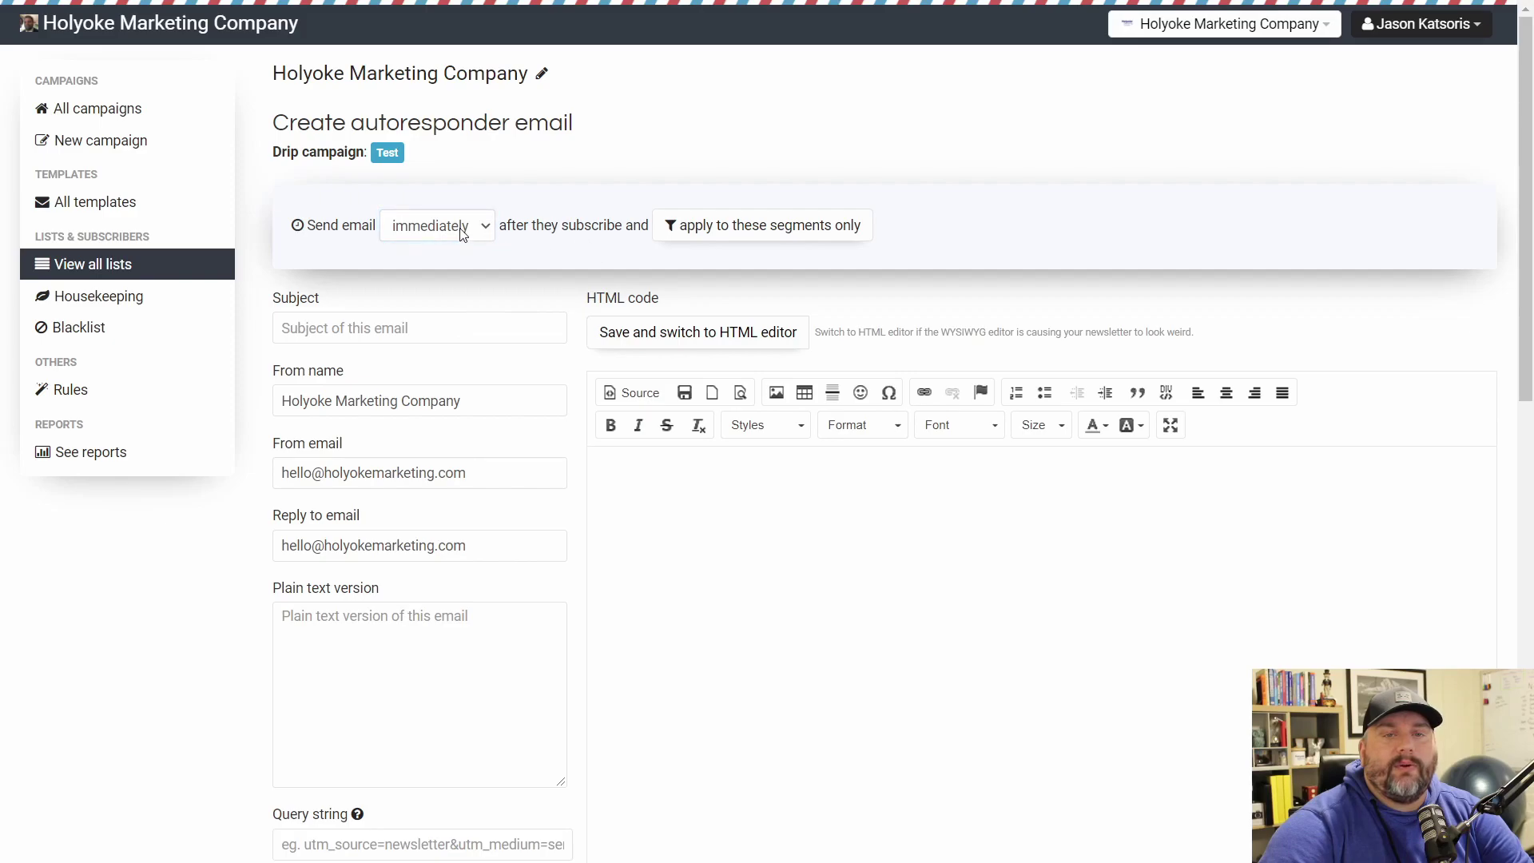
key(Down)
click(406, 234)
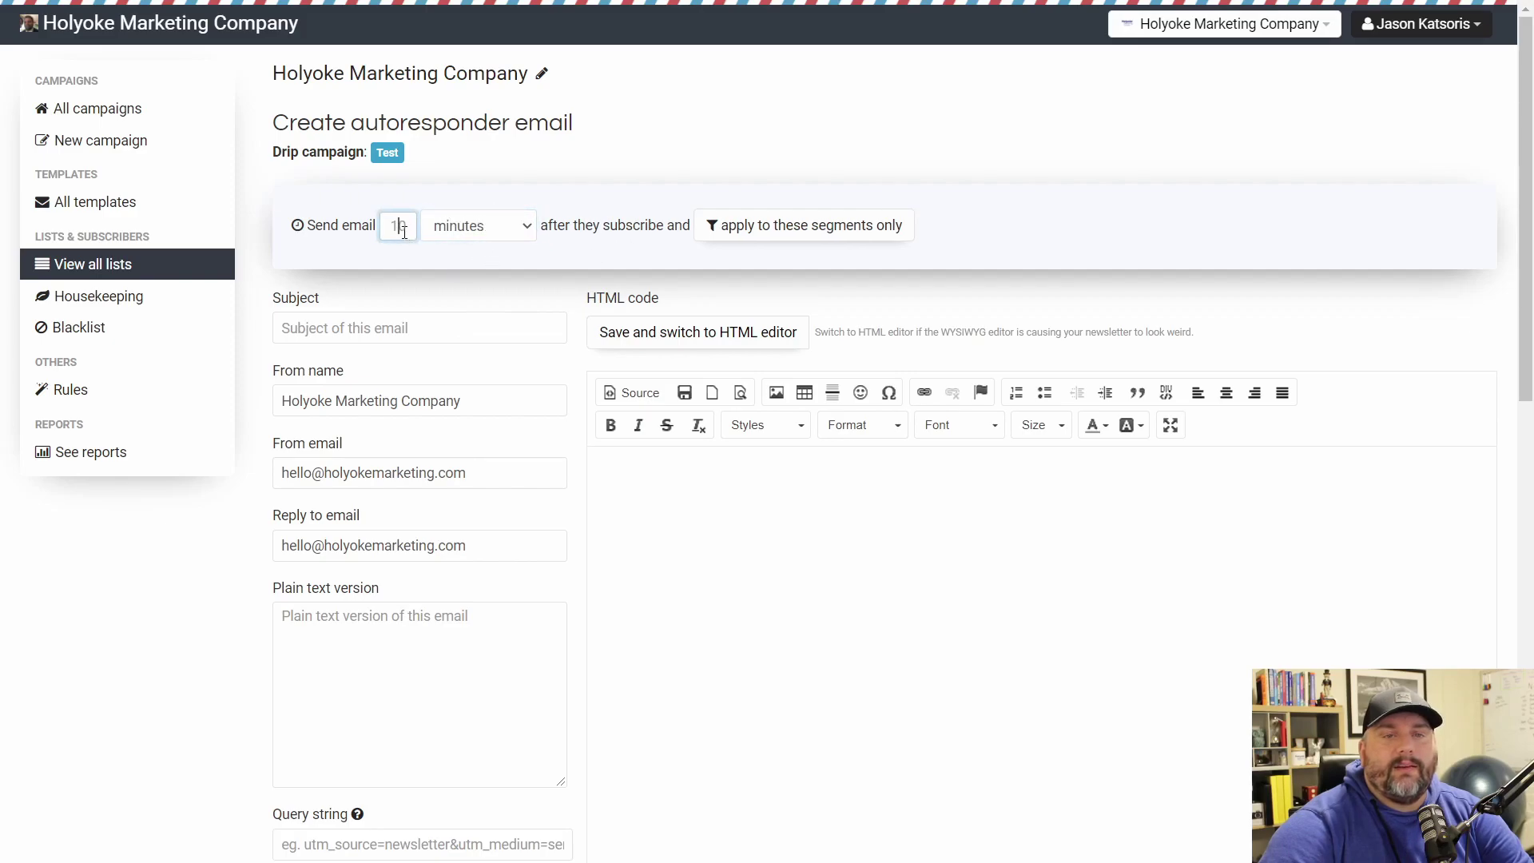
click(471, 228)
click(476, 253)
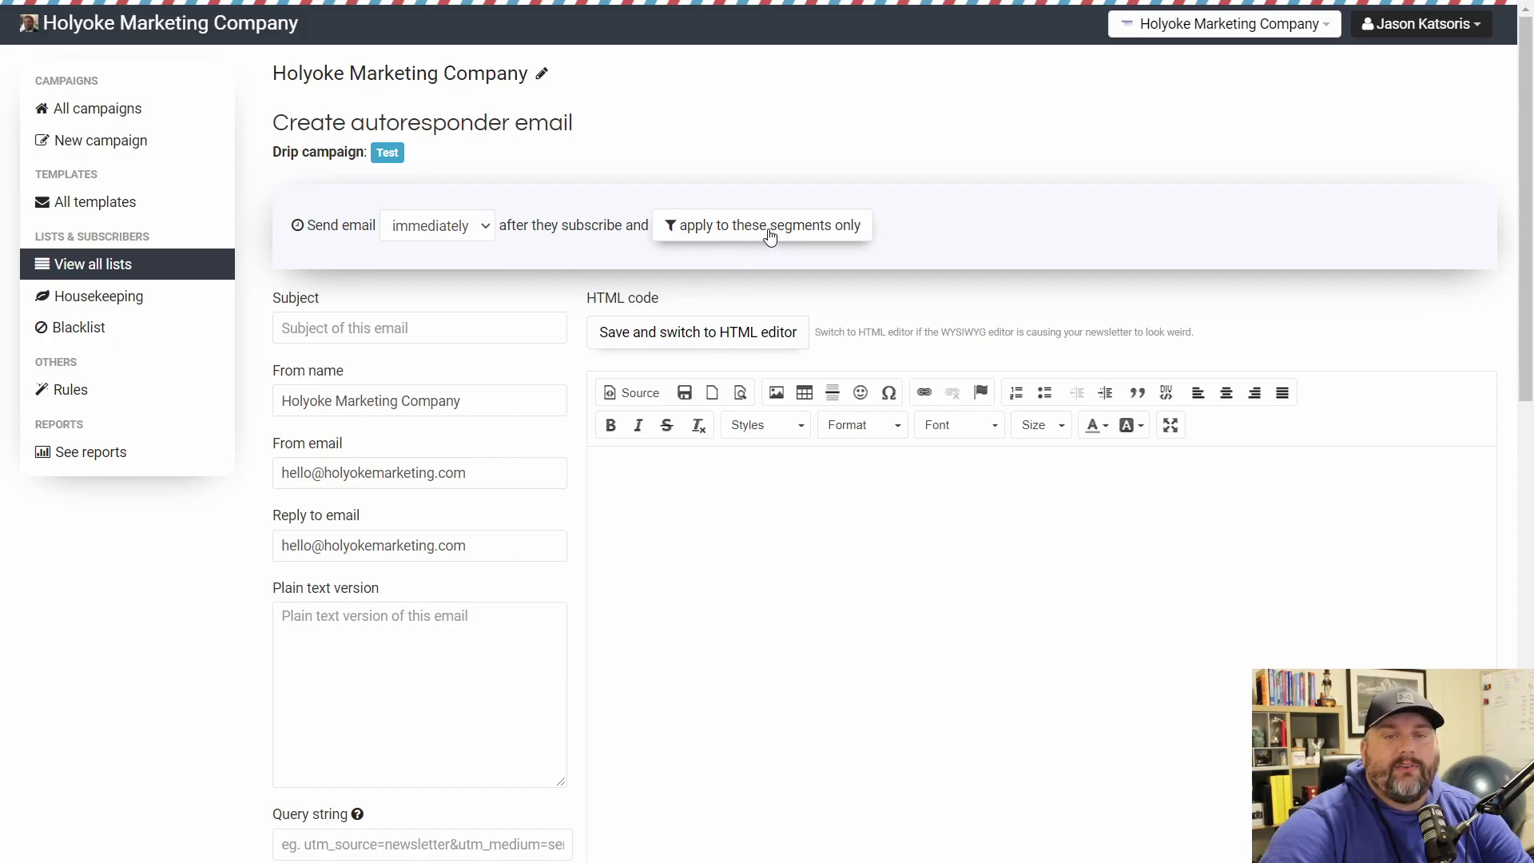
click(431, 318)
click(446, 290)
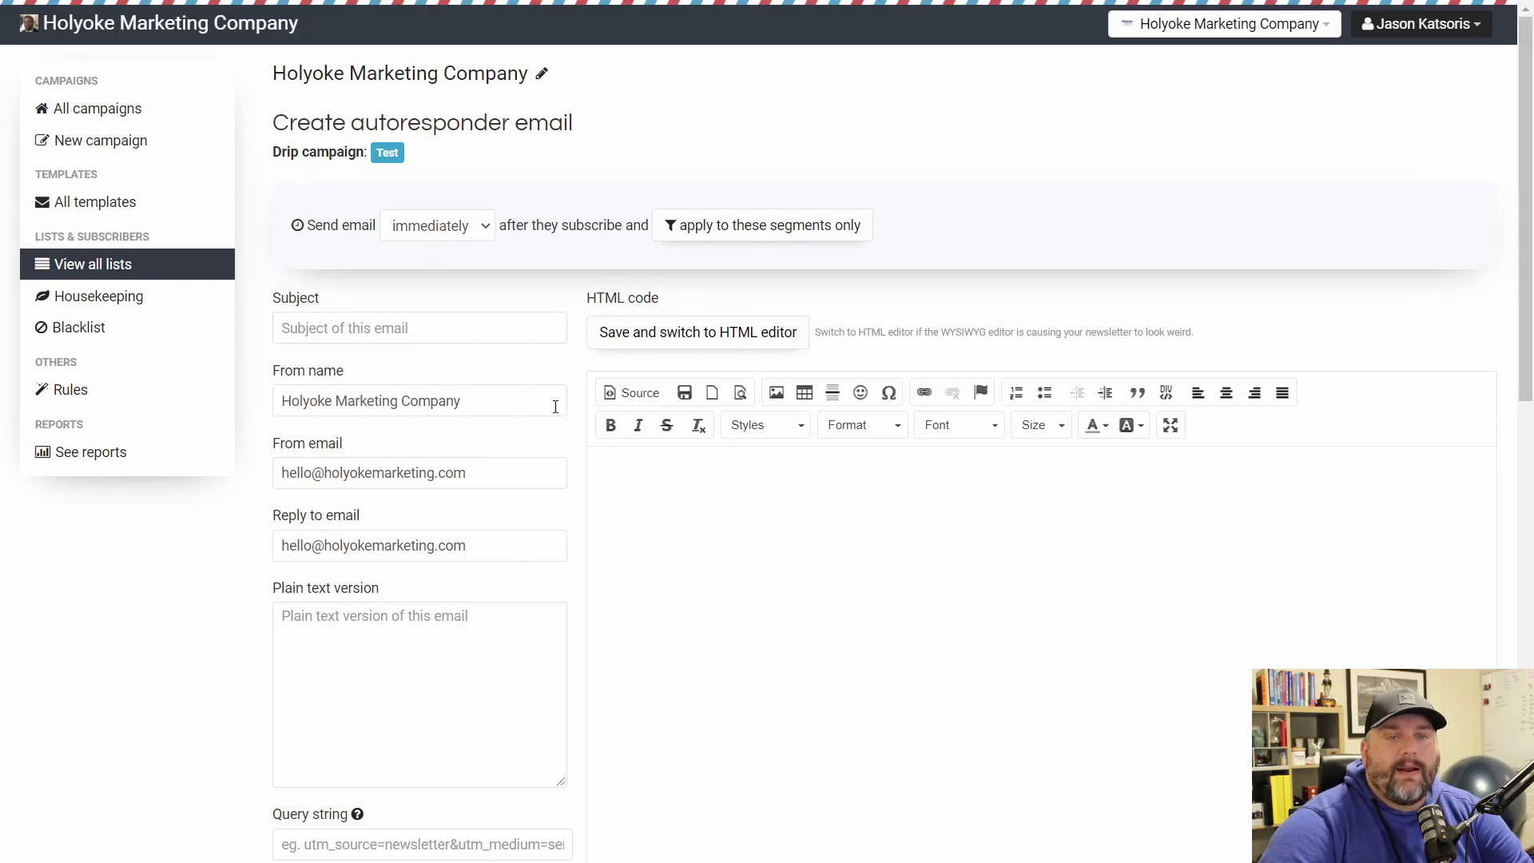
Enter "Test" as the body text of the autoresponder email.
scroll(511, 375, down, 3)
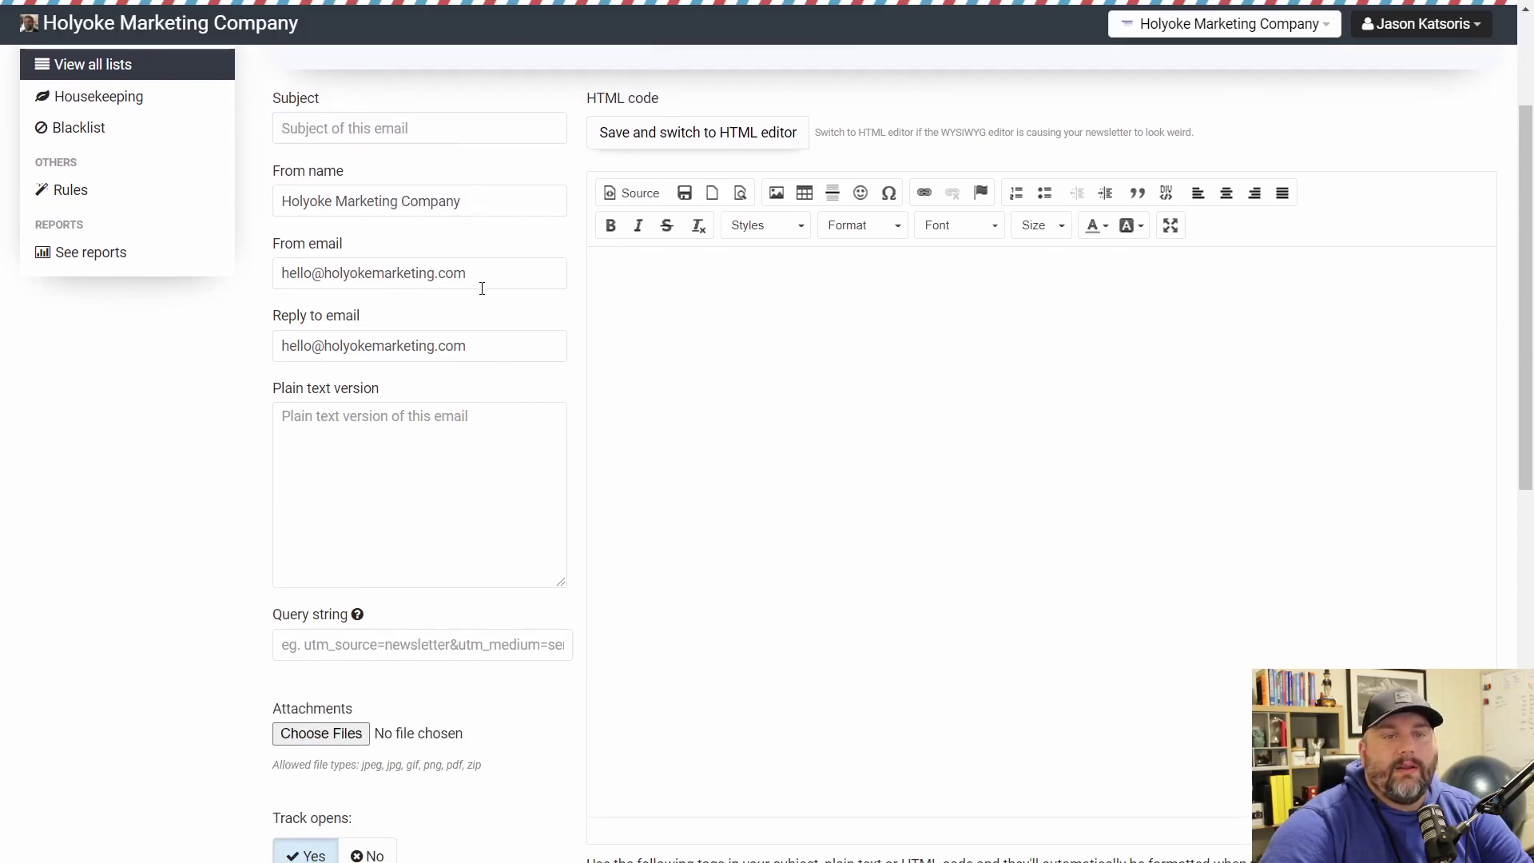
scroll(815, 349, down, 3)
scroll(781, 380, up, 3)
click(725, 306)
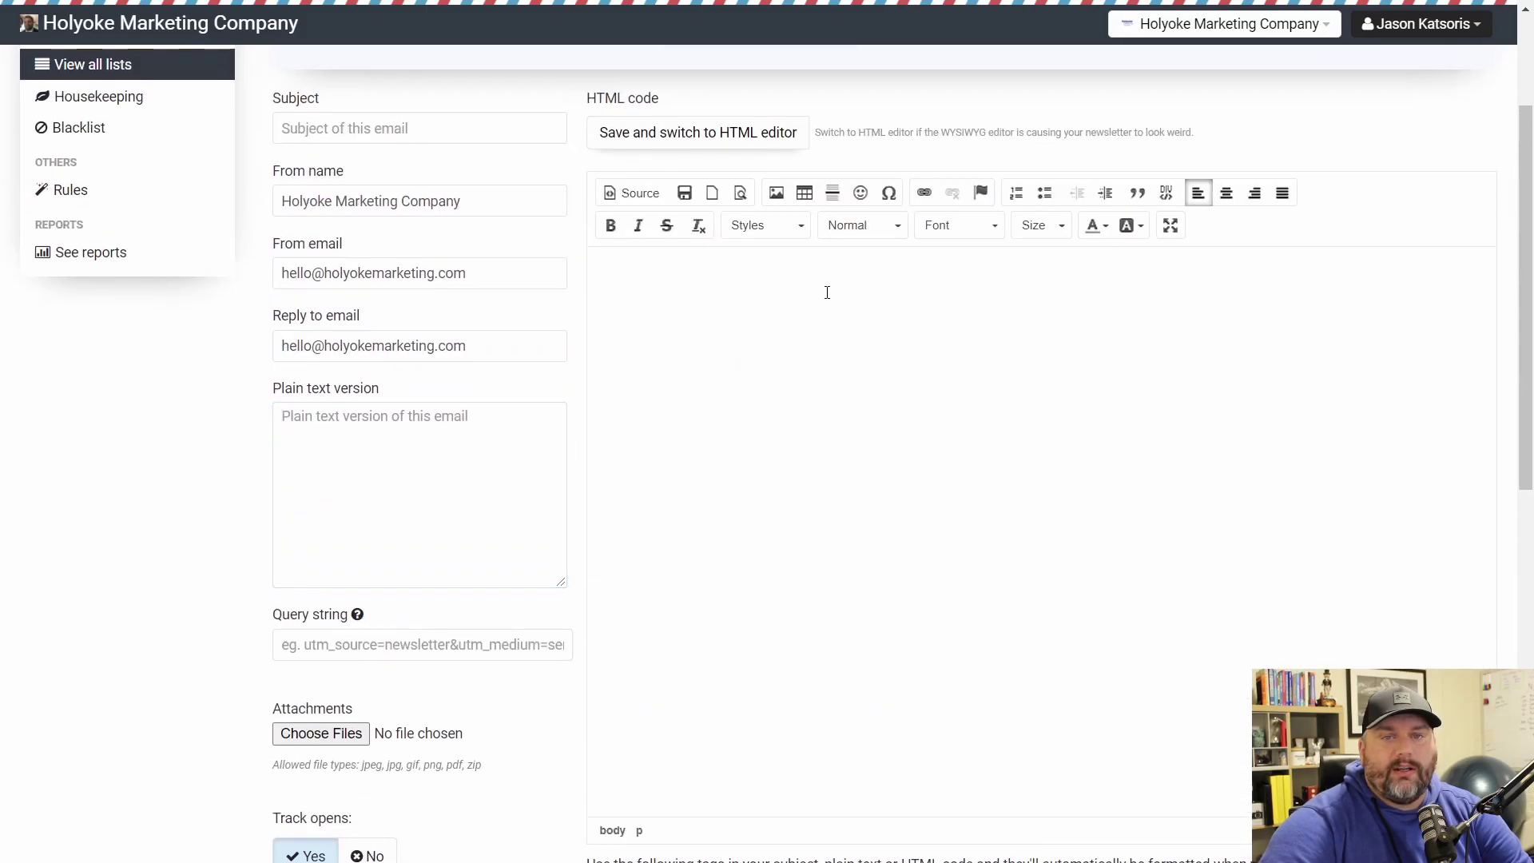
scroll(825, 290, down, 3)
scroll(870, 411, up, 5)
scroll(825, 432, down, 5)
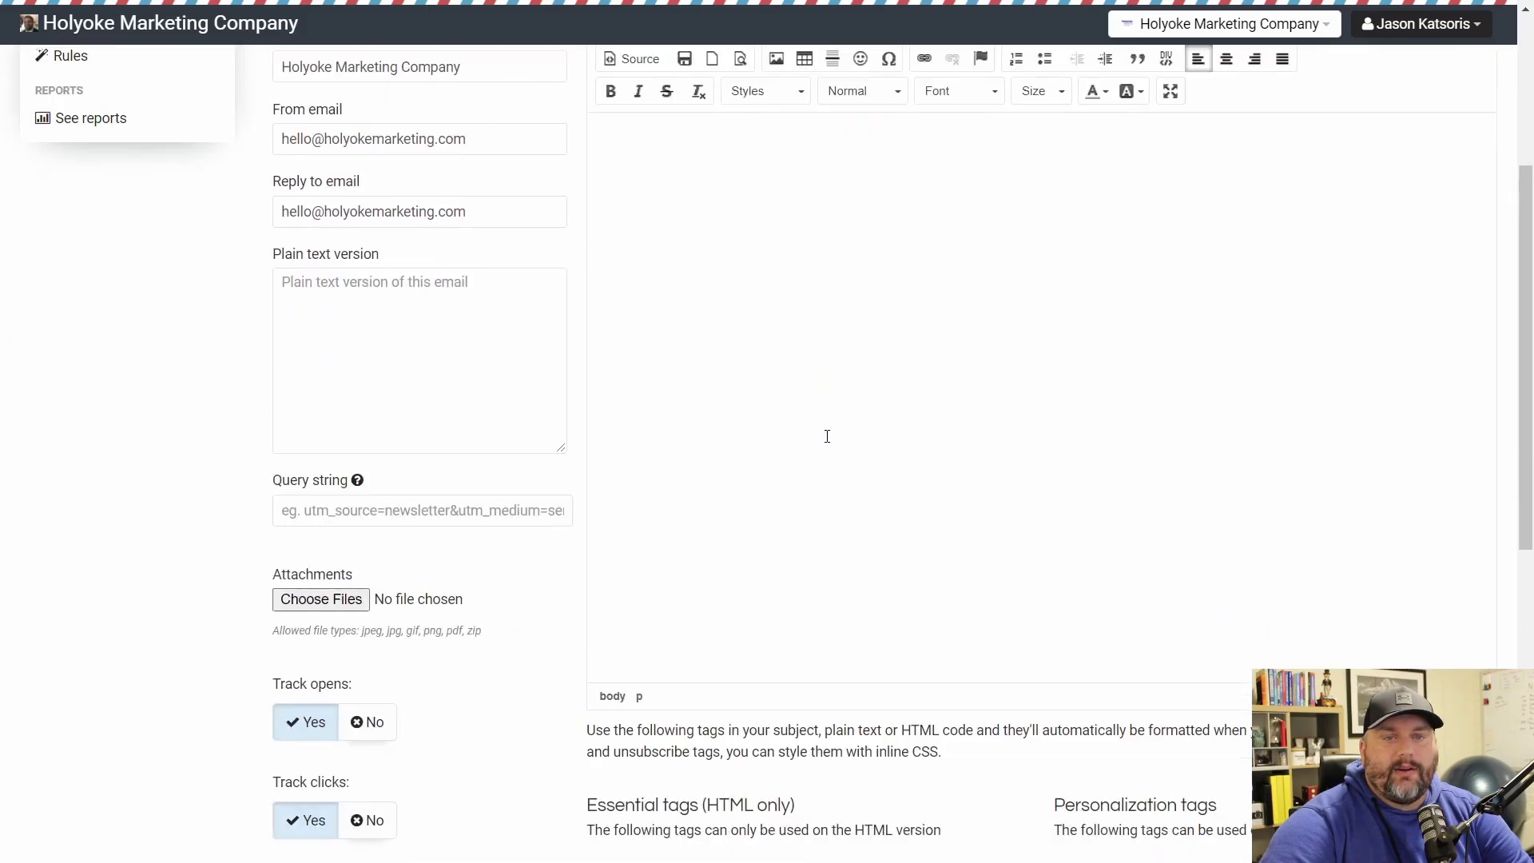
scroll(883, 331, up, 3)
text(Test)
Set the email's subject to "Test" and save the email, returning to the autoresponder's email list.
scroll(431, 428, down, 4)
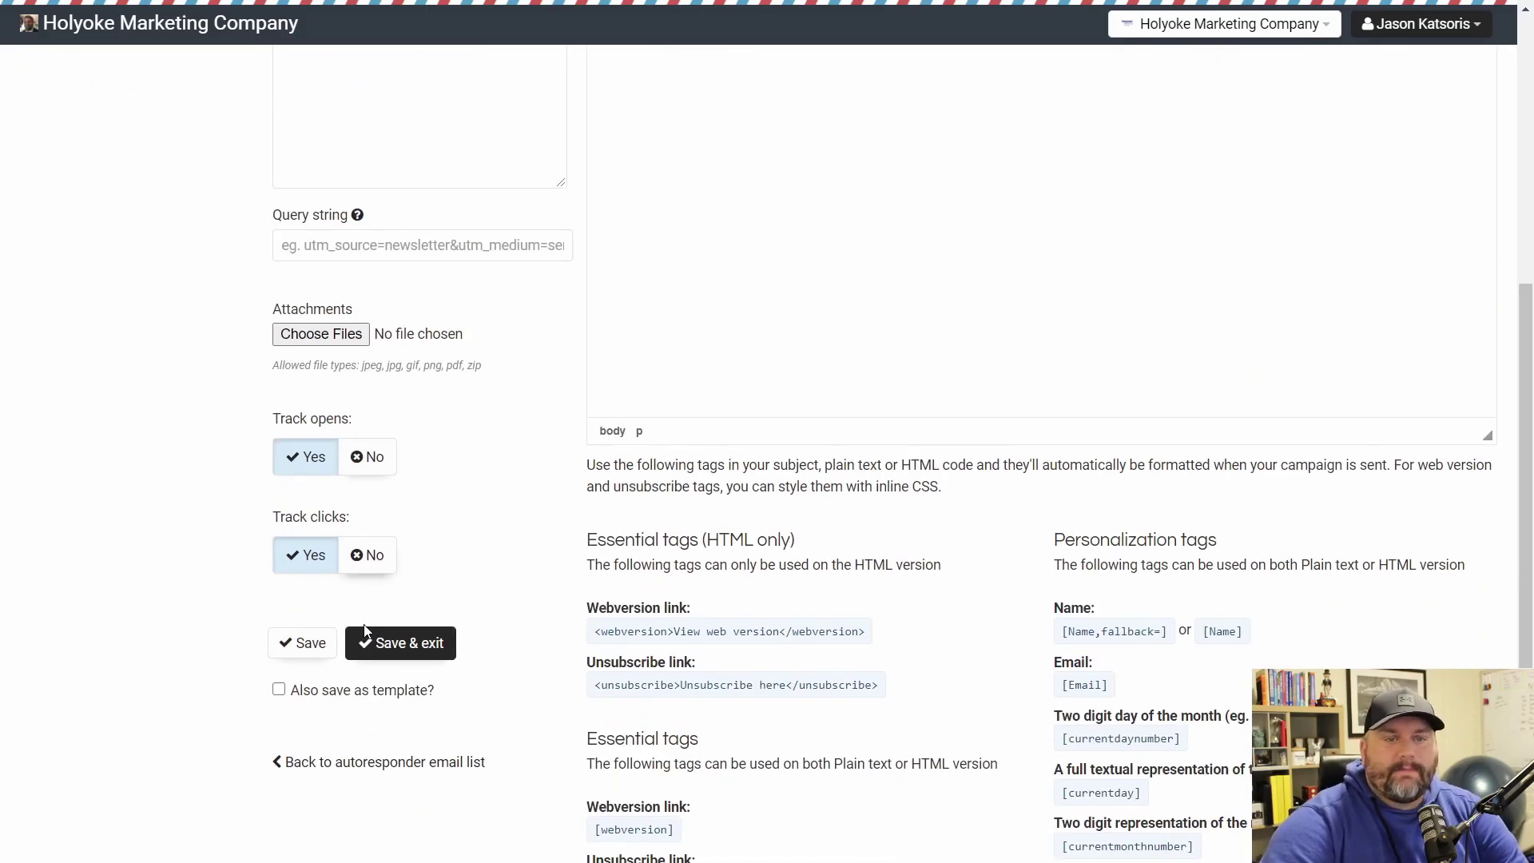
click(396, 640)
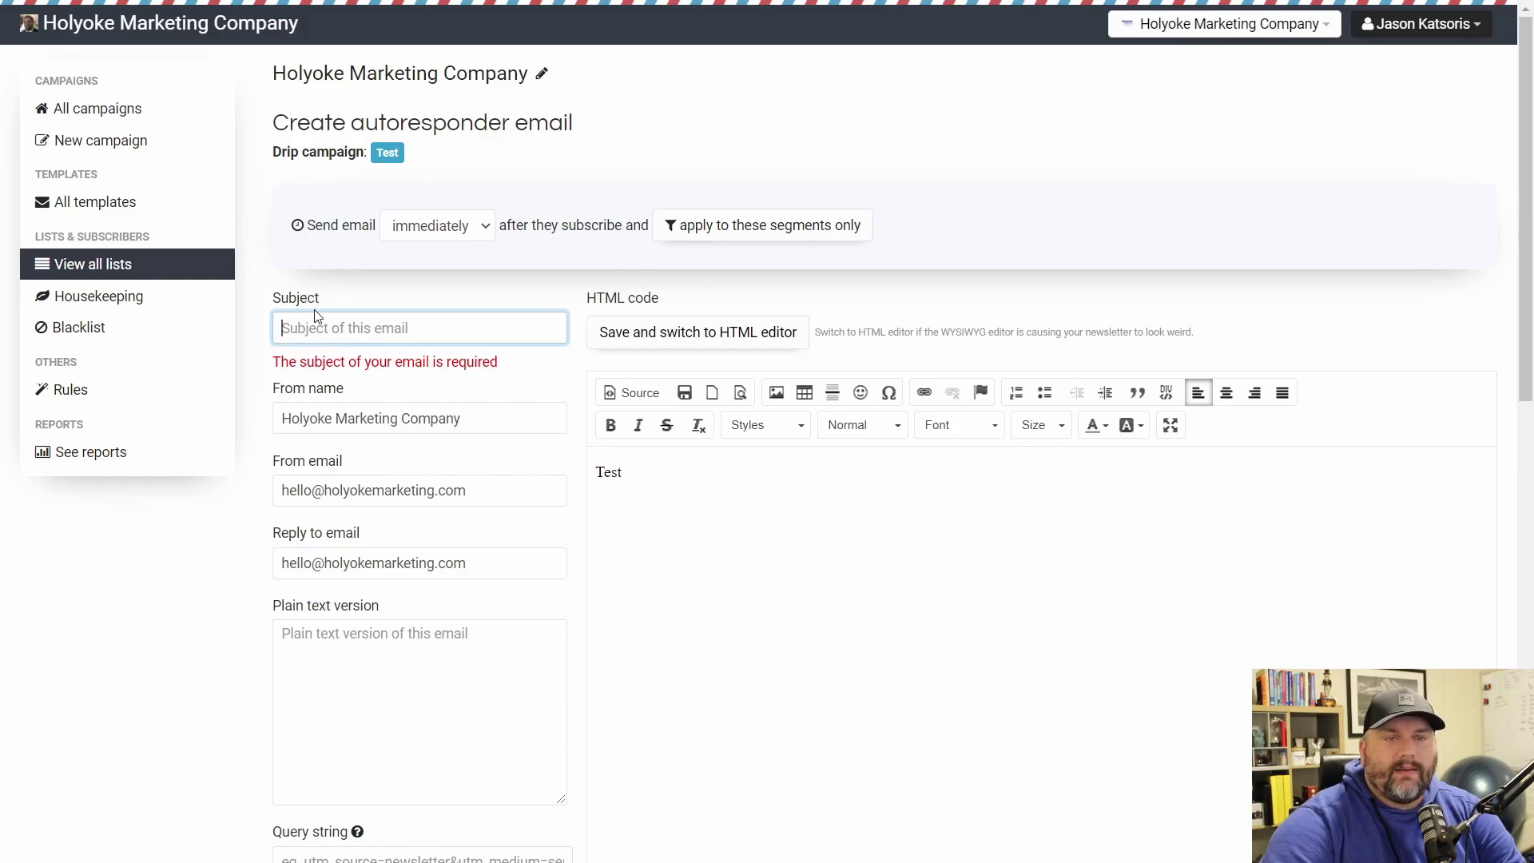
text(Test)
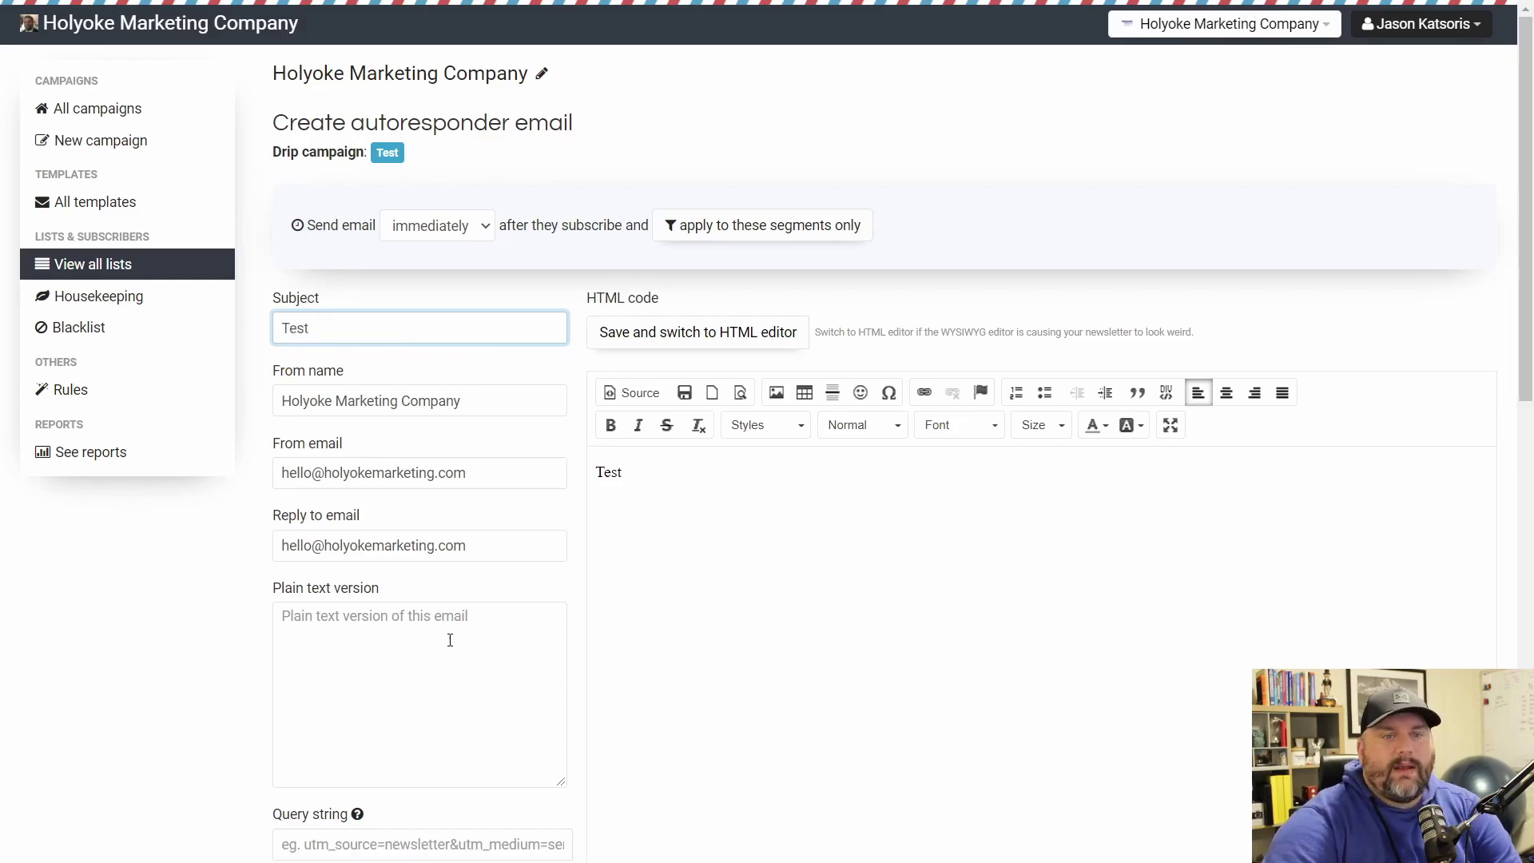
scroll(443, 631, down, 3)
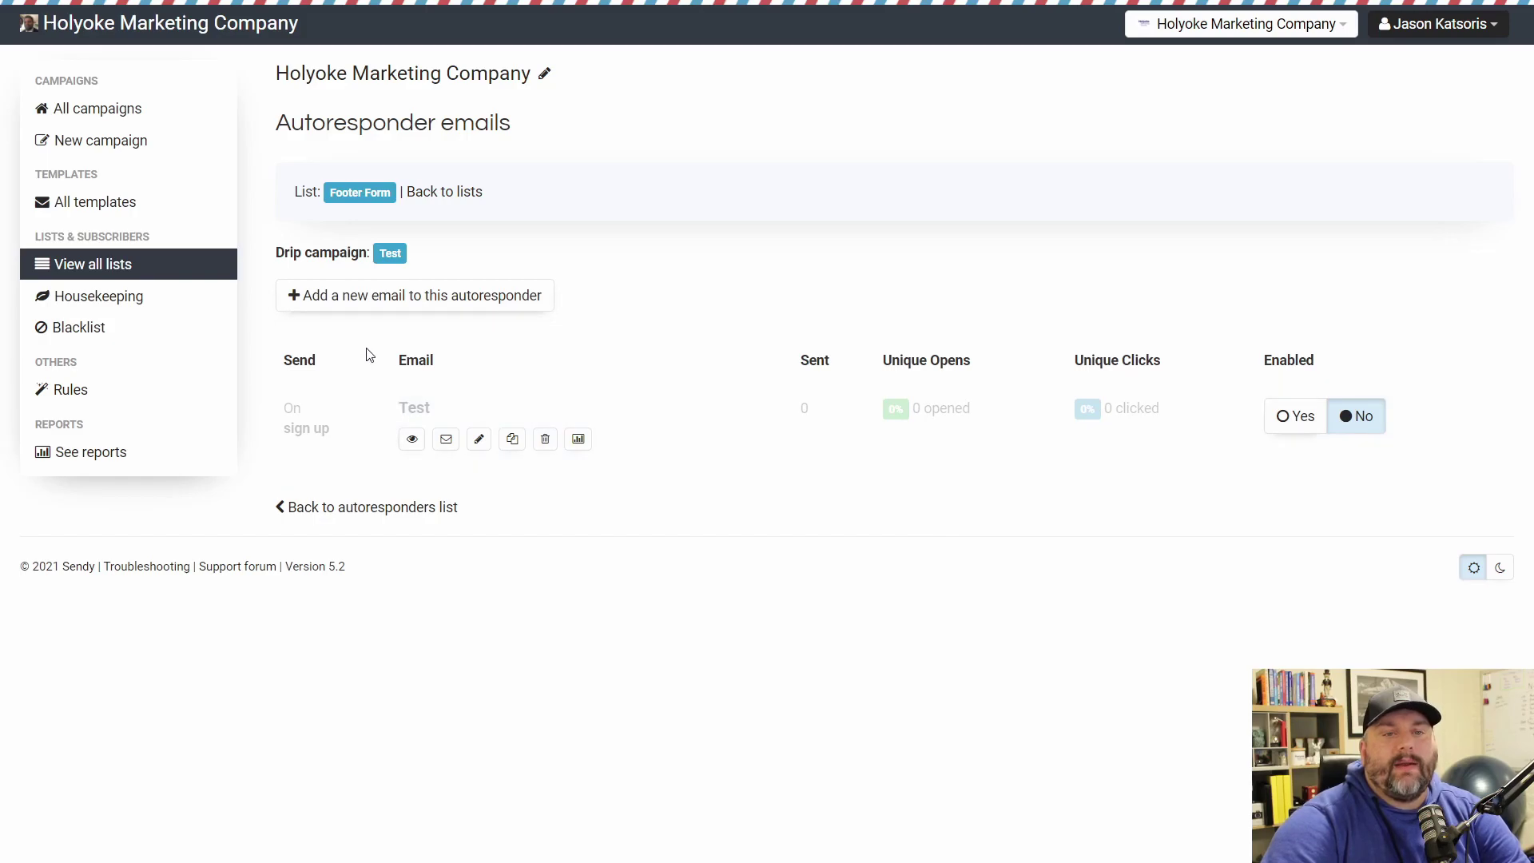
Add a second email to the Test autoresponder with the subject "Test2" and the body "Test", and save it.
click(369, 301)
click(377, 330)
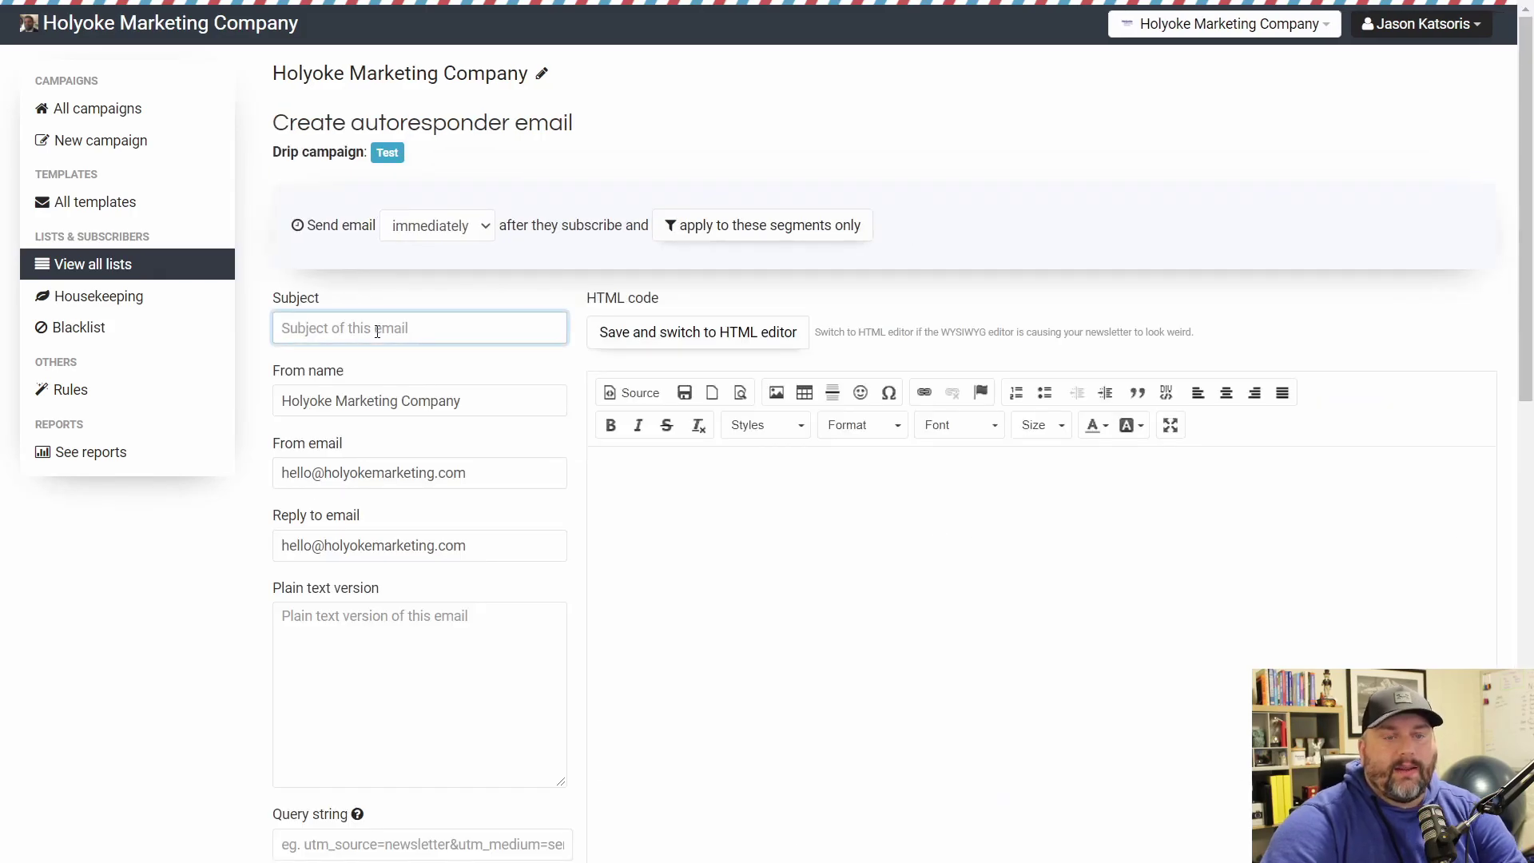
text(Test2)
scroll(767, 472, down, 1)
click(768, 473)
text(Test)
scroll(767, 472, down, 6)
click(416, 546)
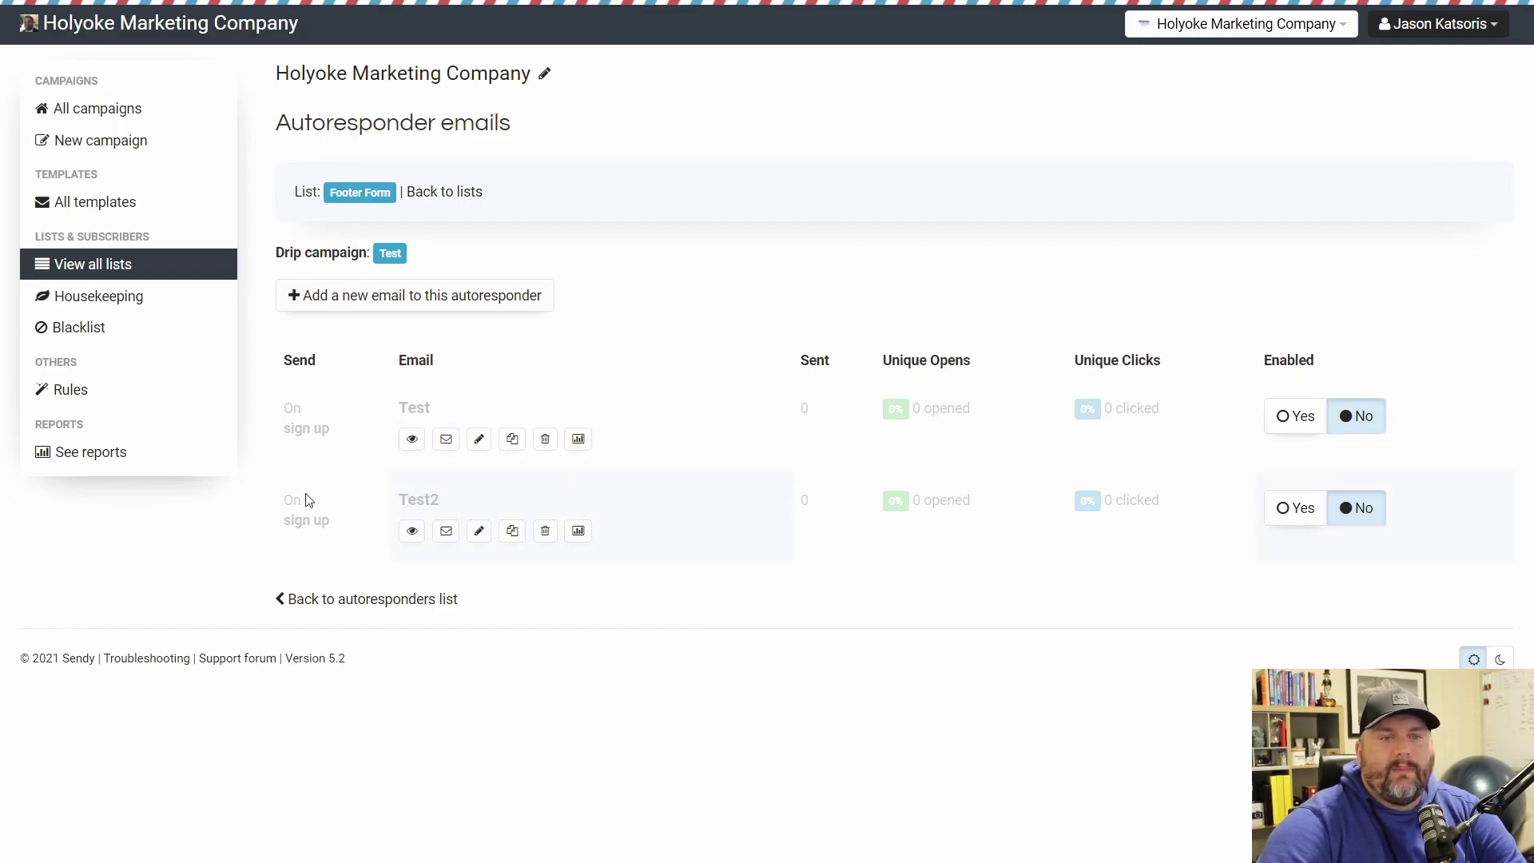
Set the Test2 email to send 5 days after signup and save the change.
click(480, 533)
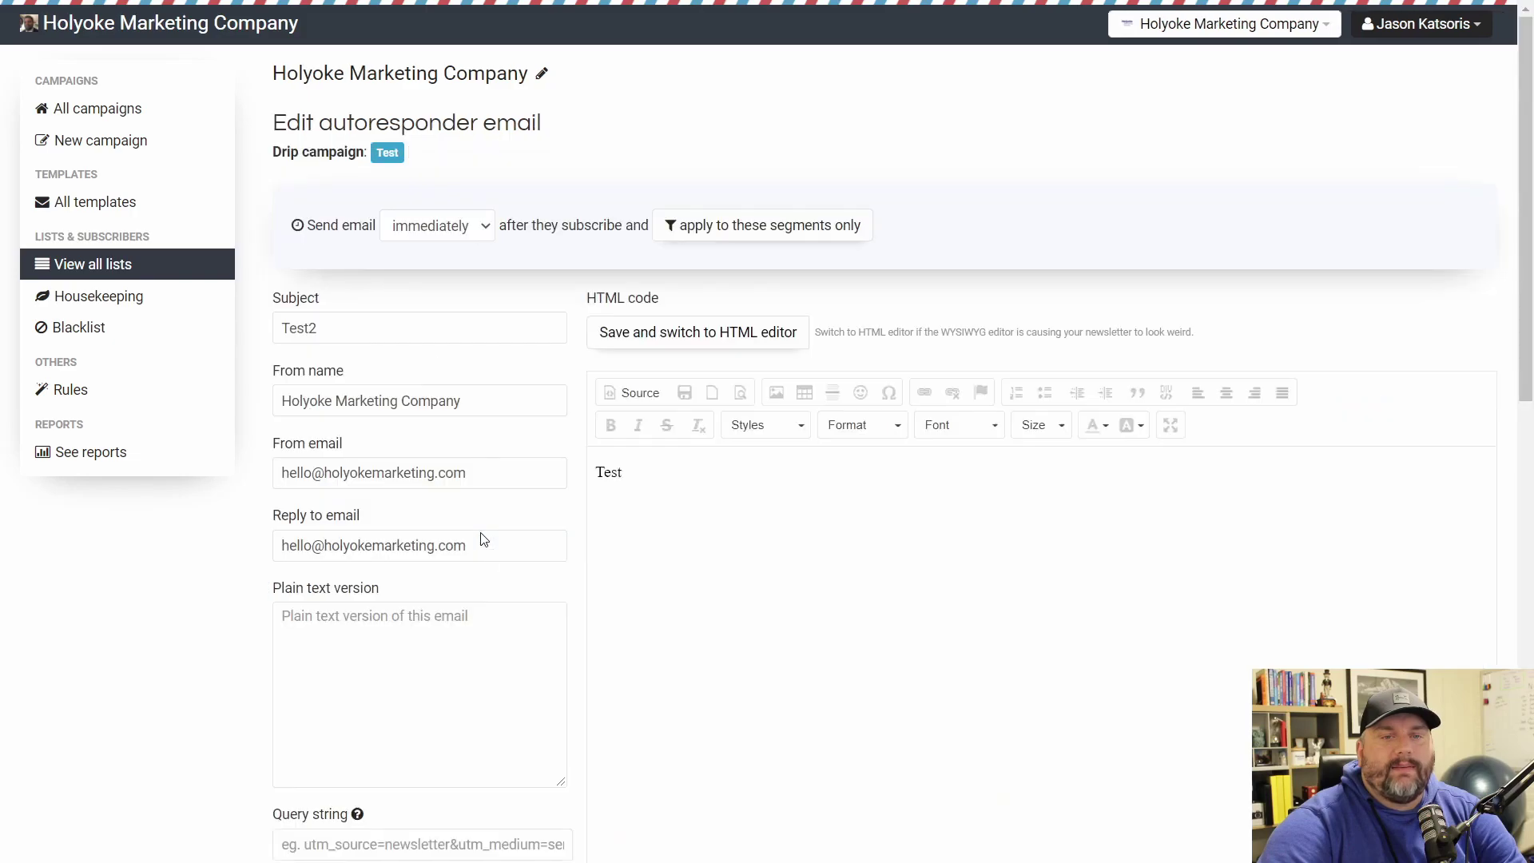
click(434, 271)
click(484, 304)
click(400, 221)
text(5)
click(575, 252)
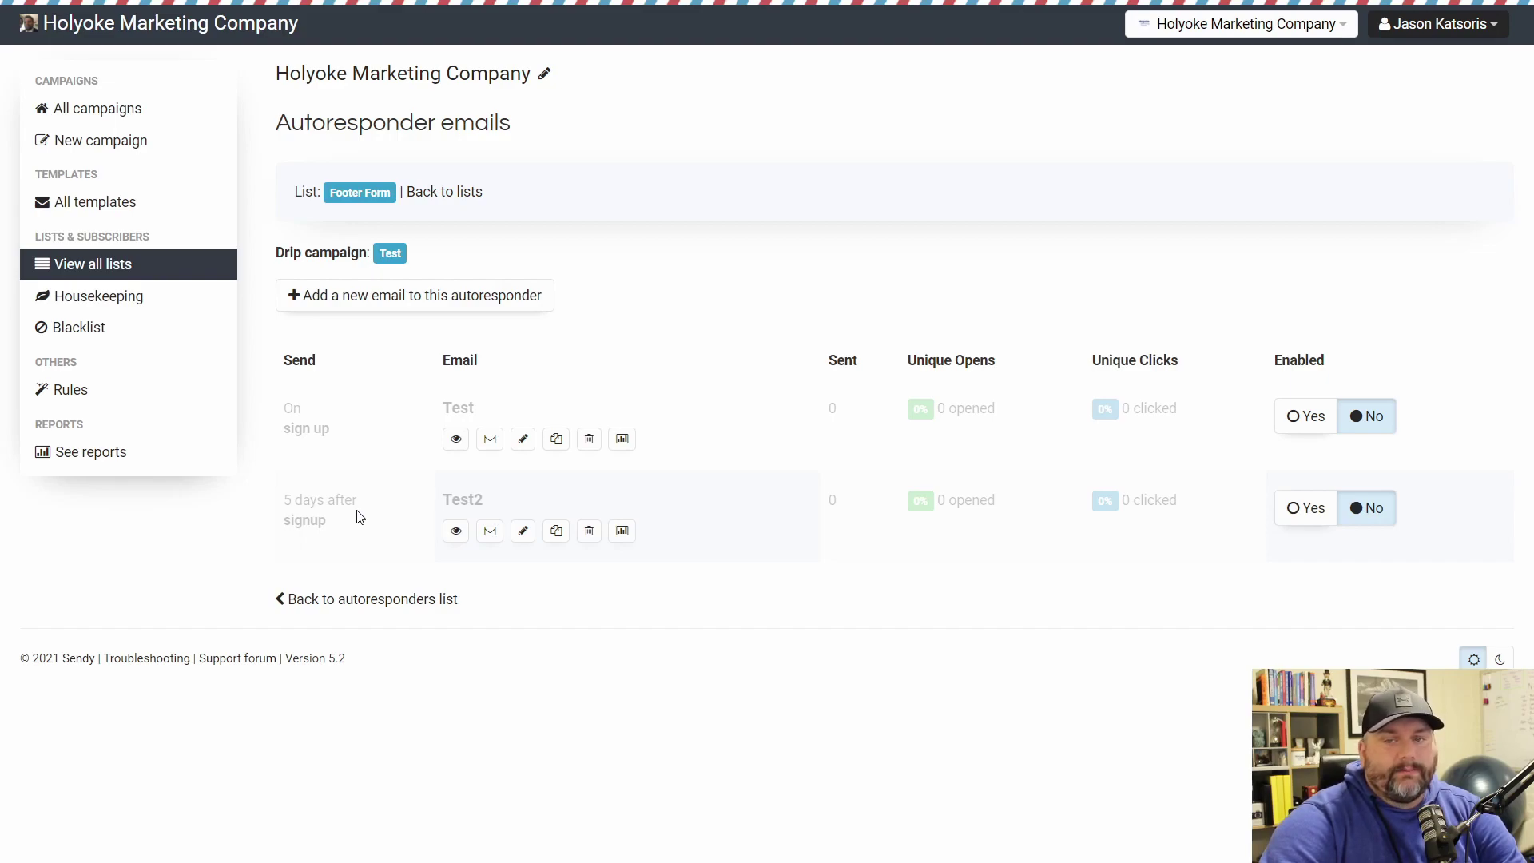
Enable both the Test and Test2 autoresponder emails, and disable them again.
click(1314, 426)
click(1314, 516)
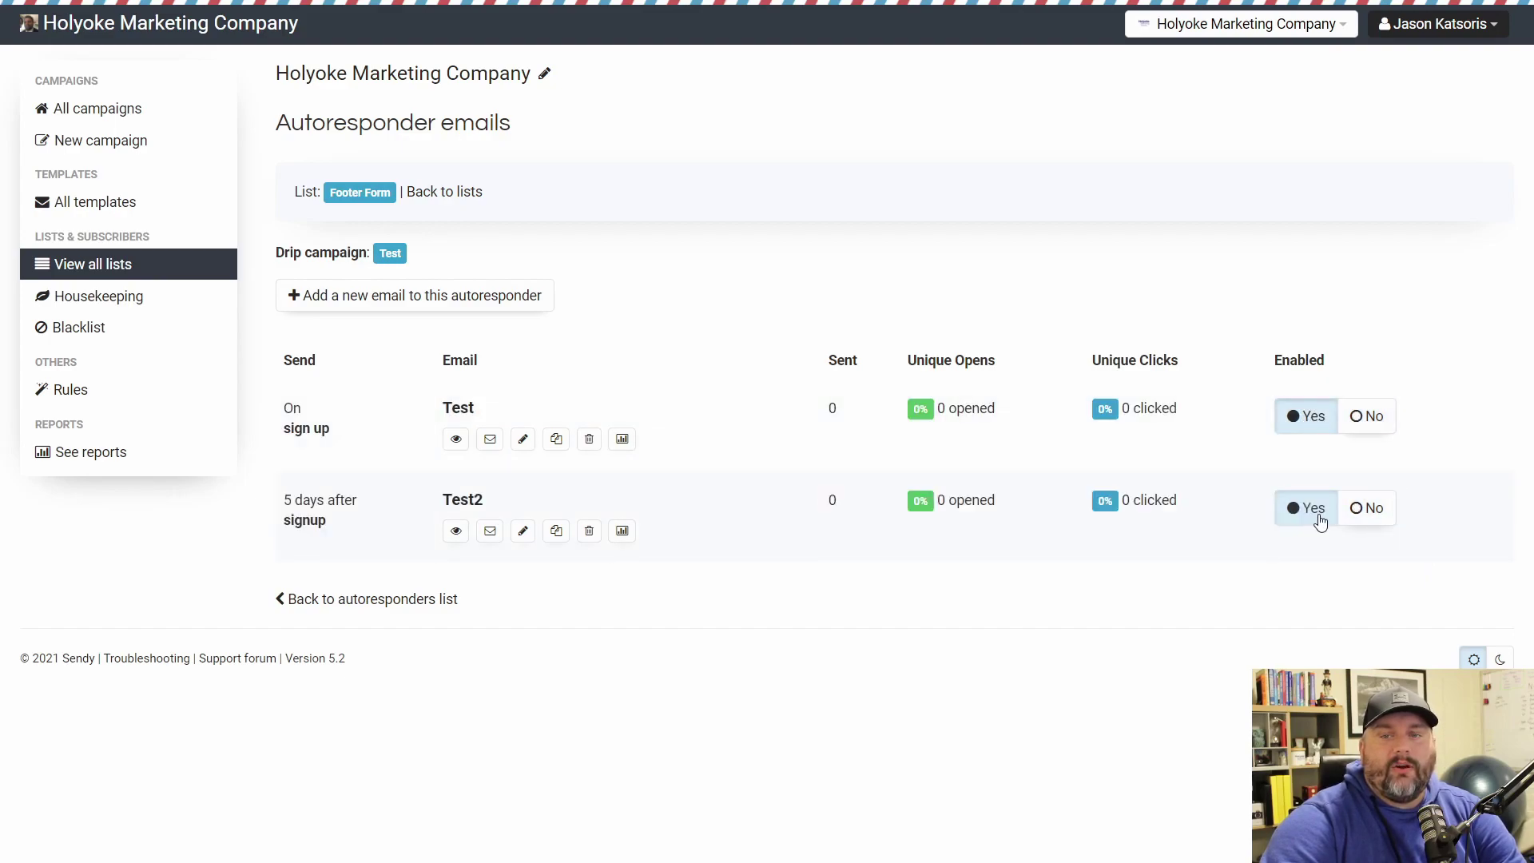
click(1376, 422)
click(1369, 512)
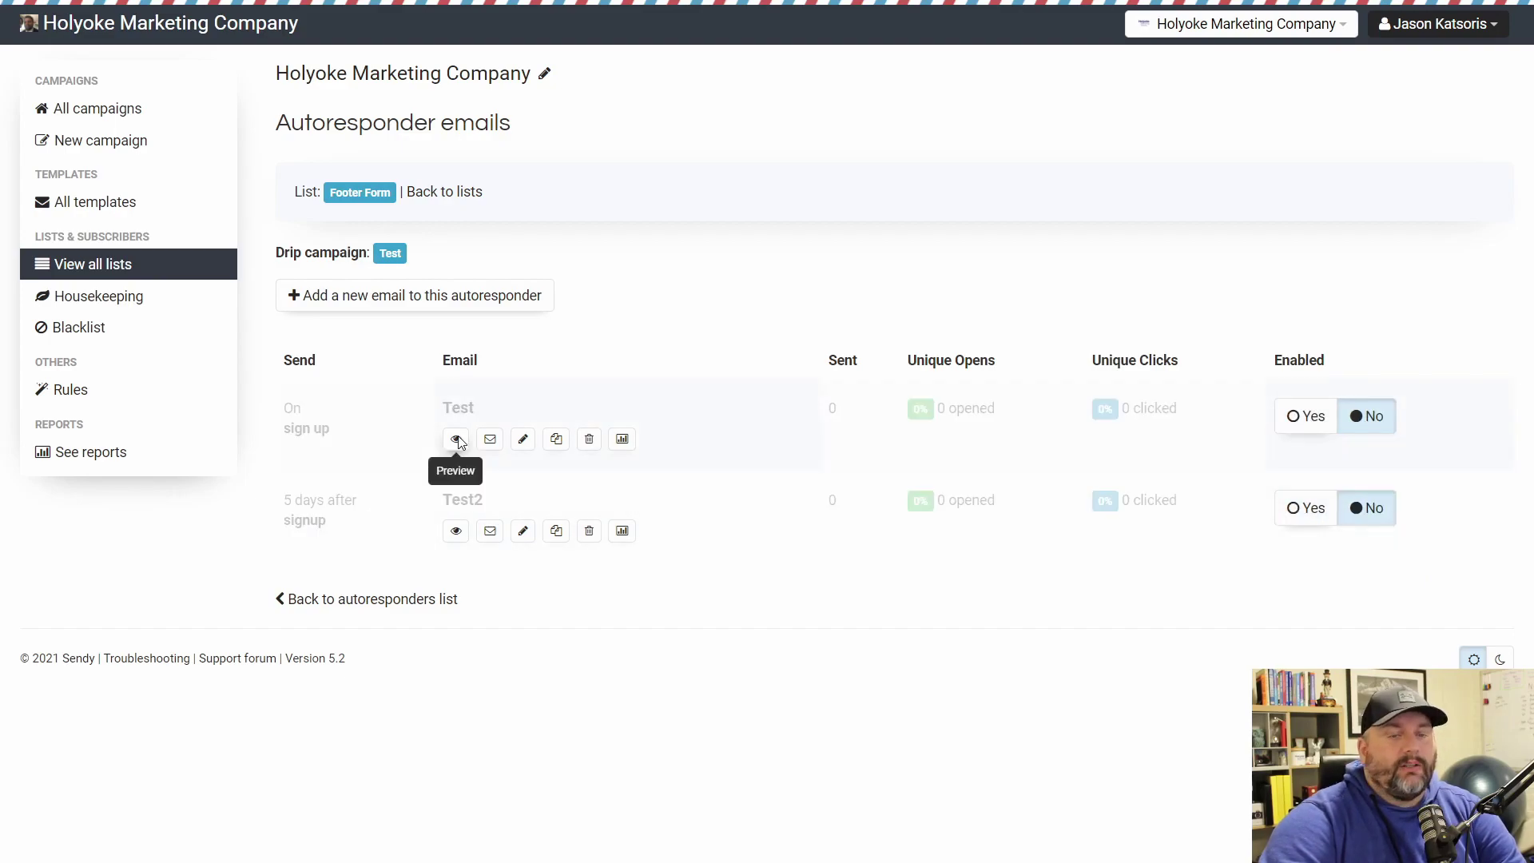
Preview the content of the Test autoresponder email and close the preview.
click(456, 440)
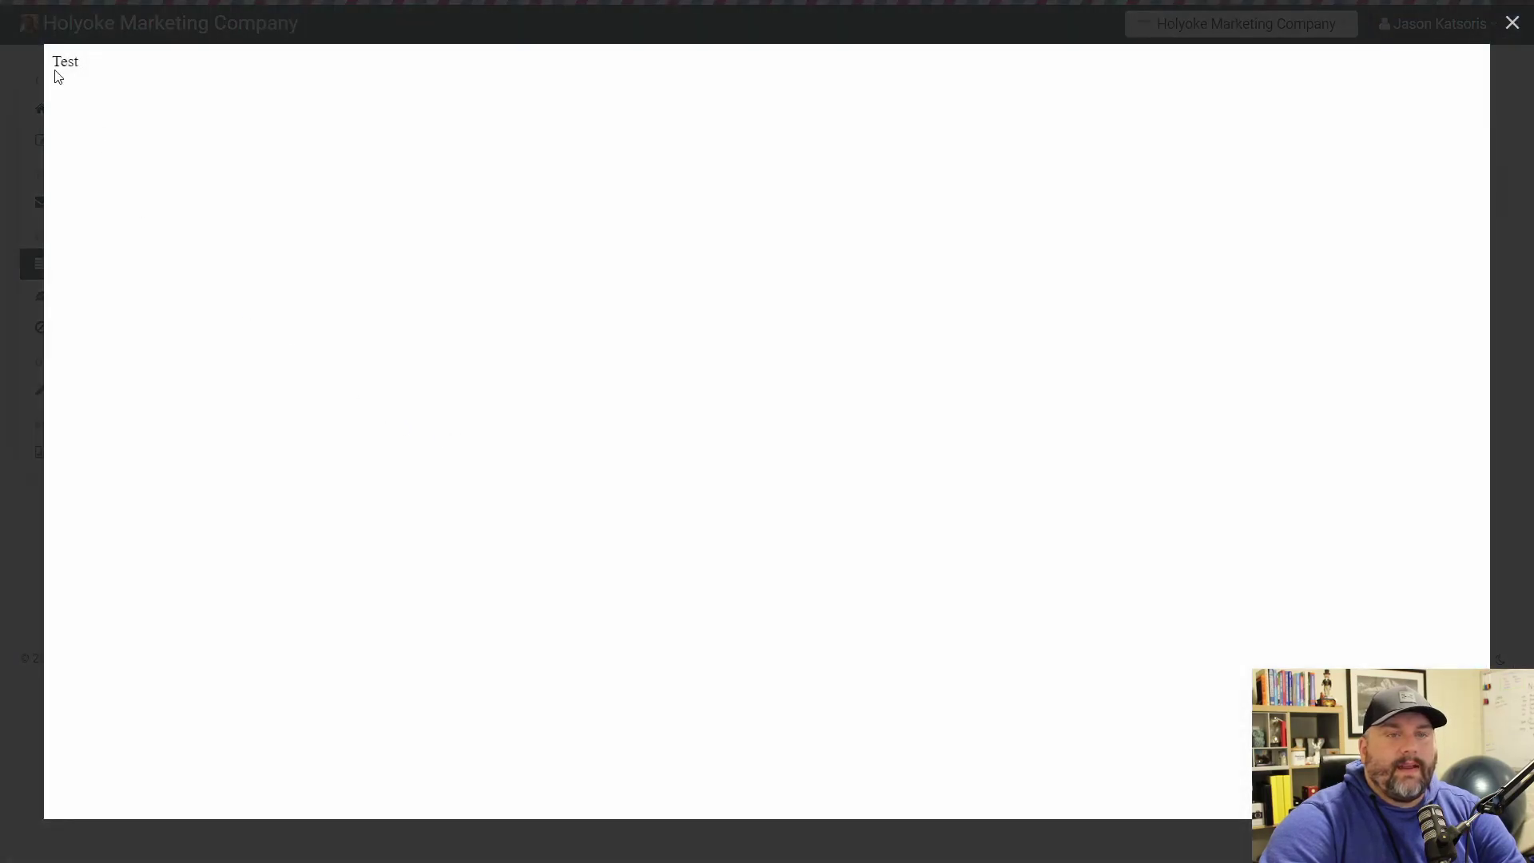
drag(96, 61, 33, 66)
click(1512, 22)
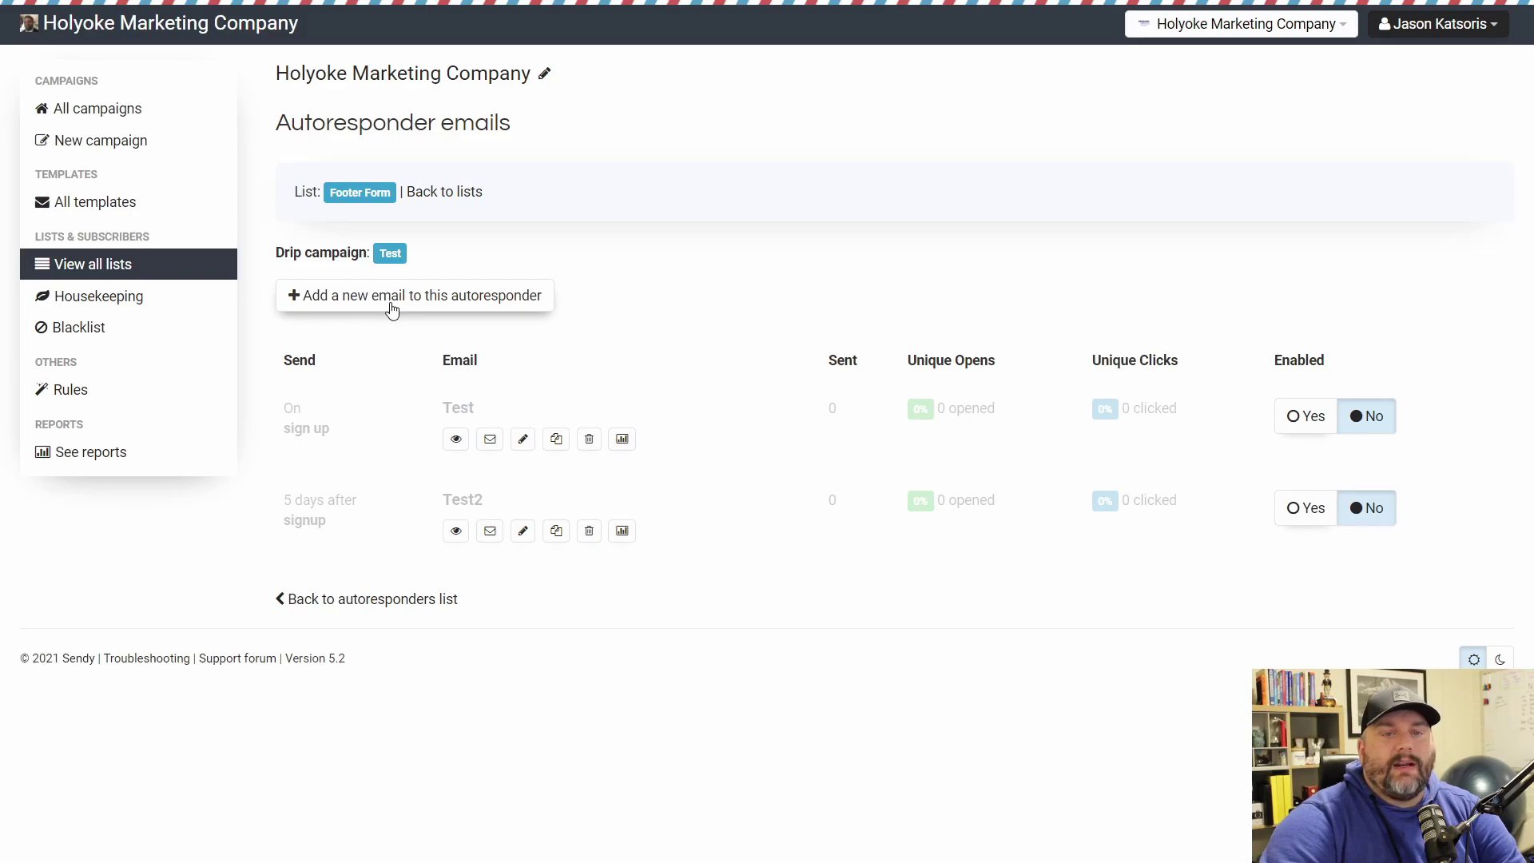
Open the Outreach autoresponder of the Ecom Companies list to examine its email sequence, send timing and statistics.
drag(274, 259, 370, 255)
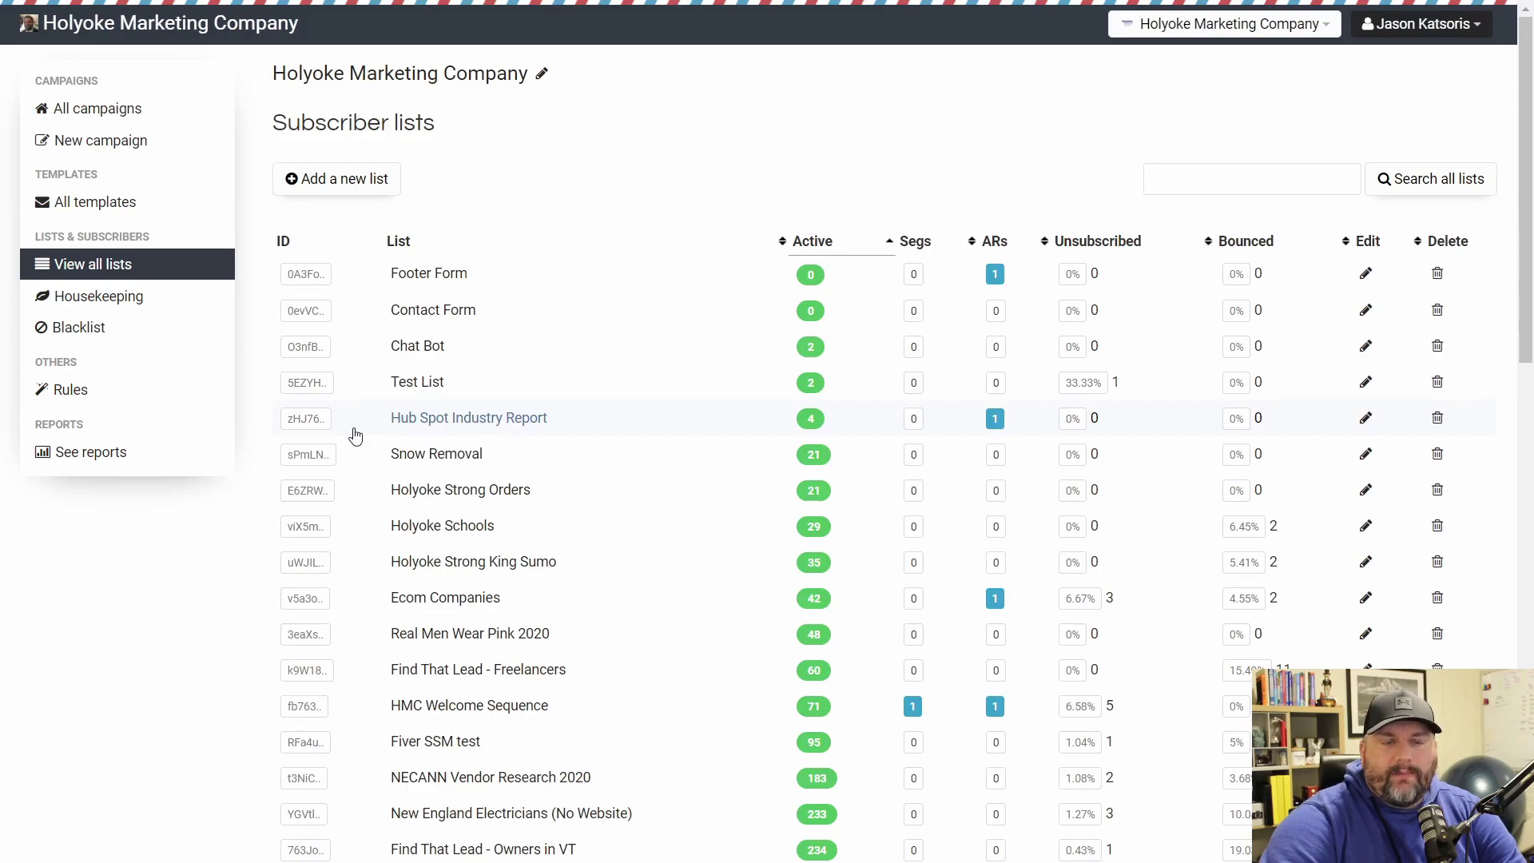
scroll(240, 591, down, 3)
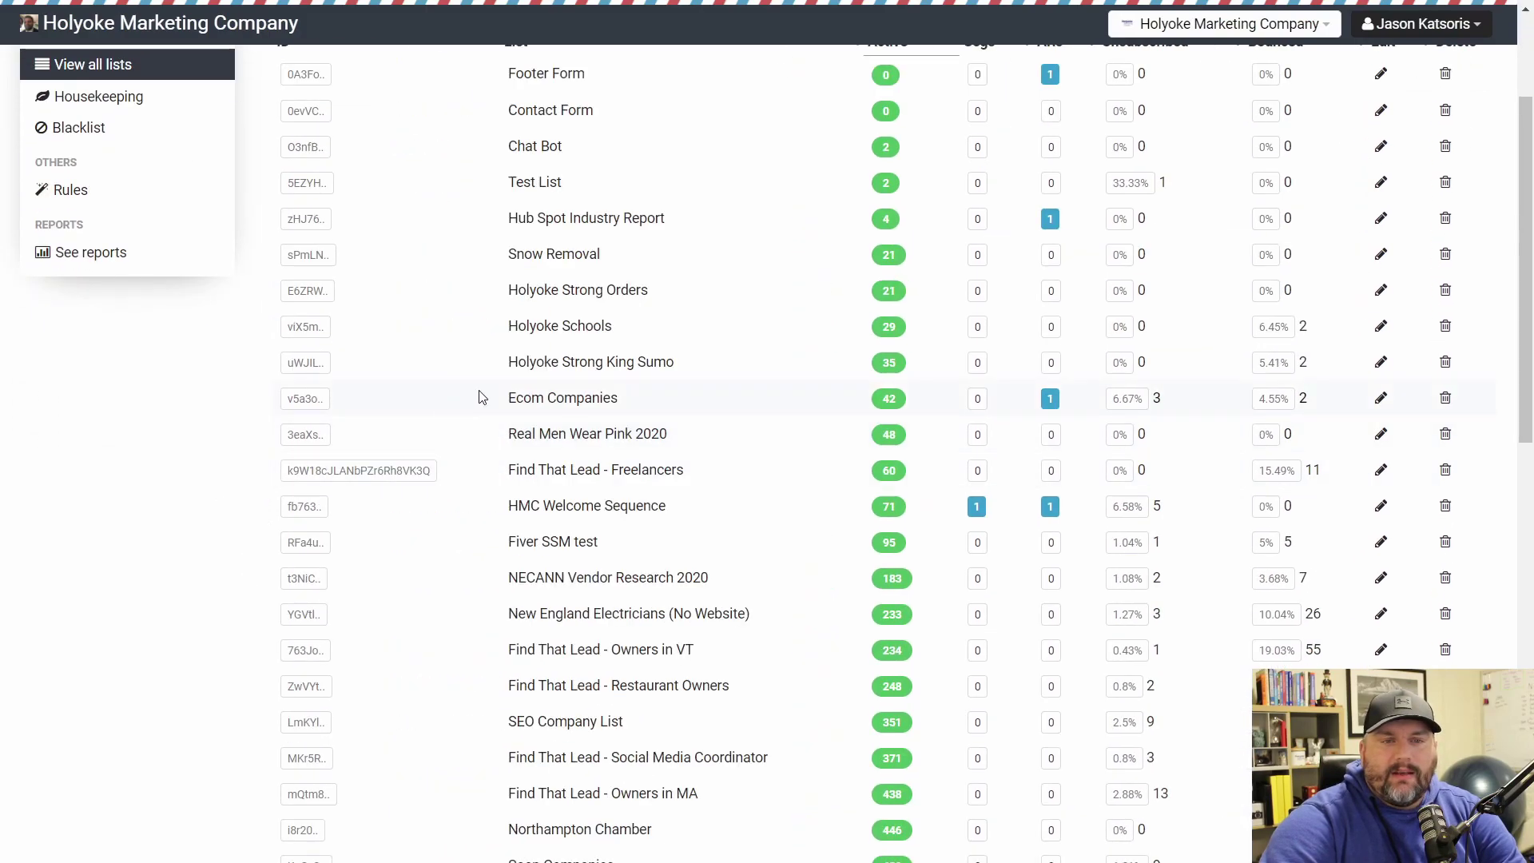
click(557, 405)
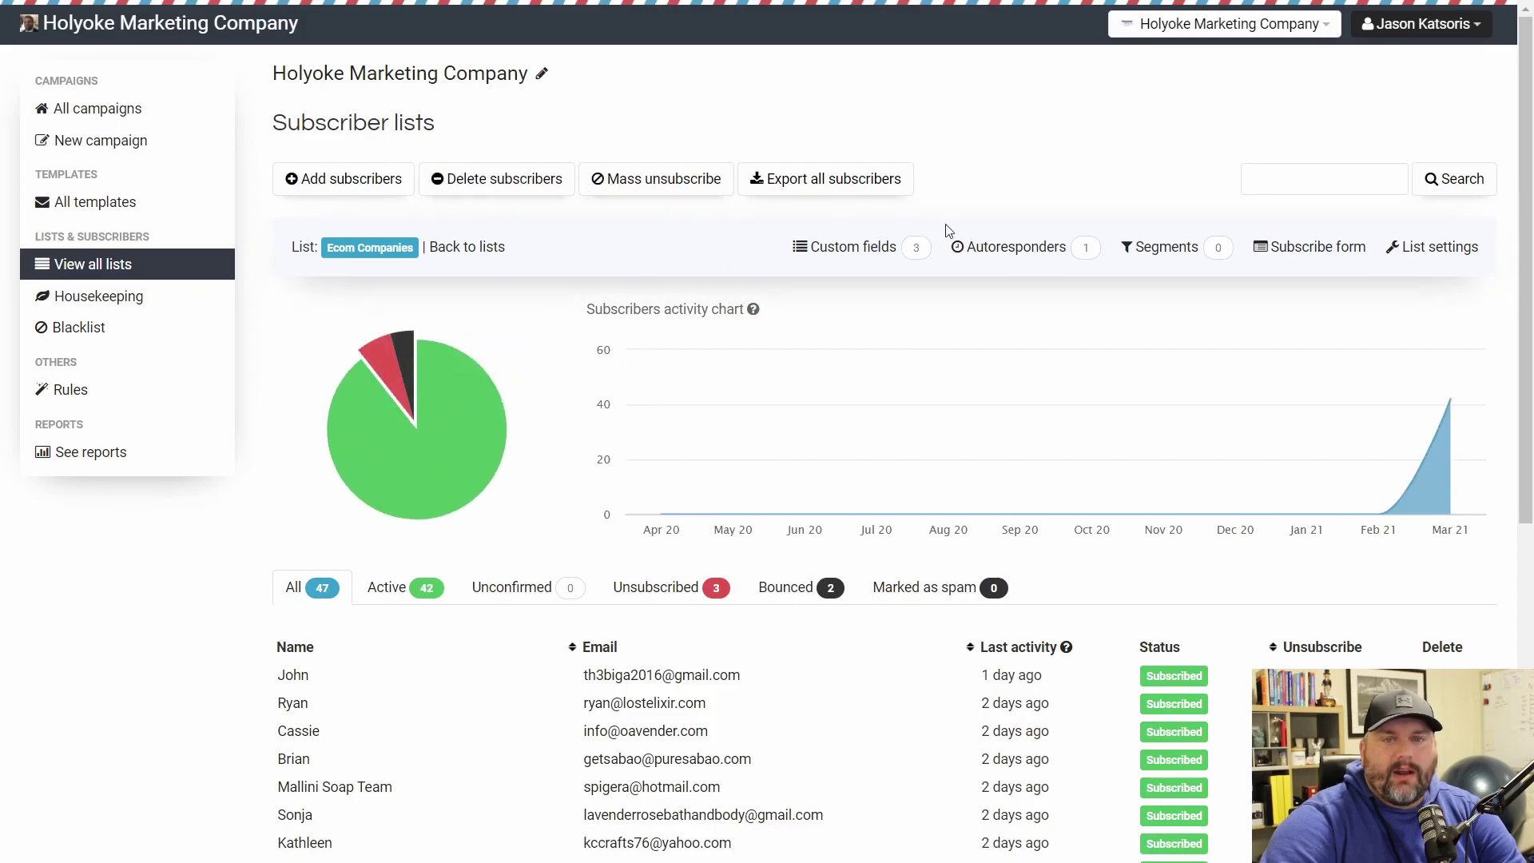
click(1010, 249)
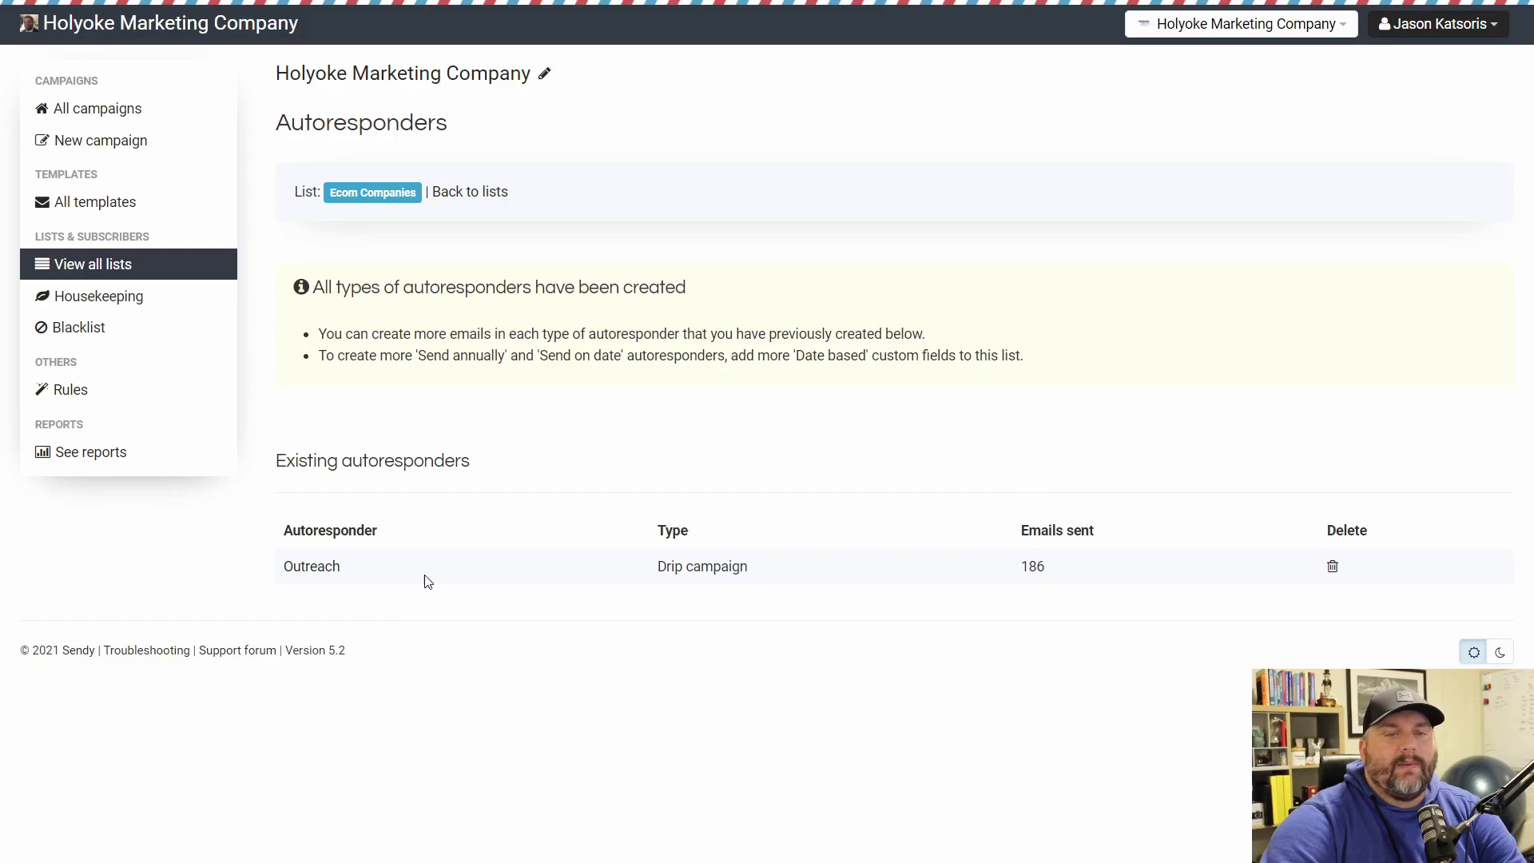
click(310, 566)
scroll(313, 376, down, 1)
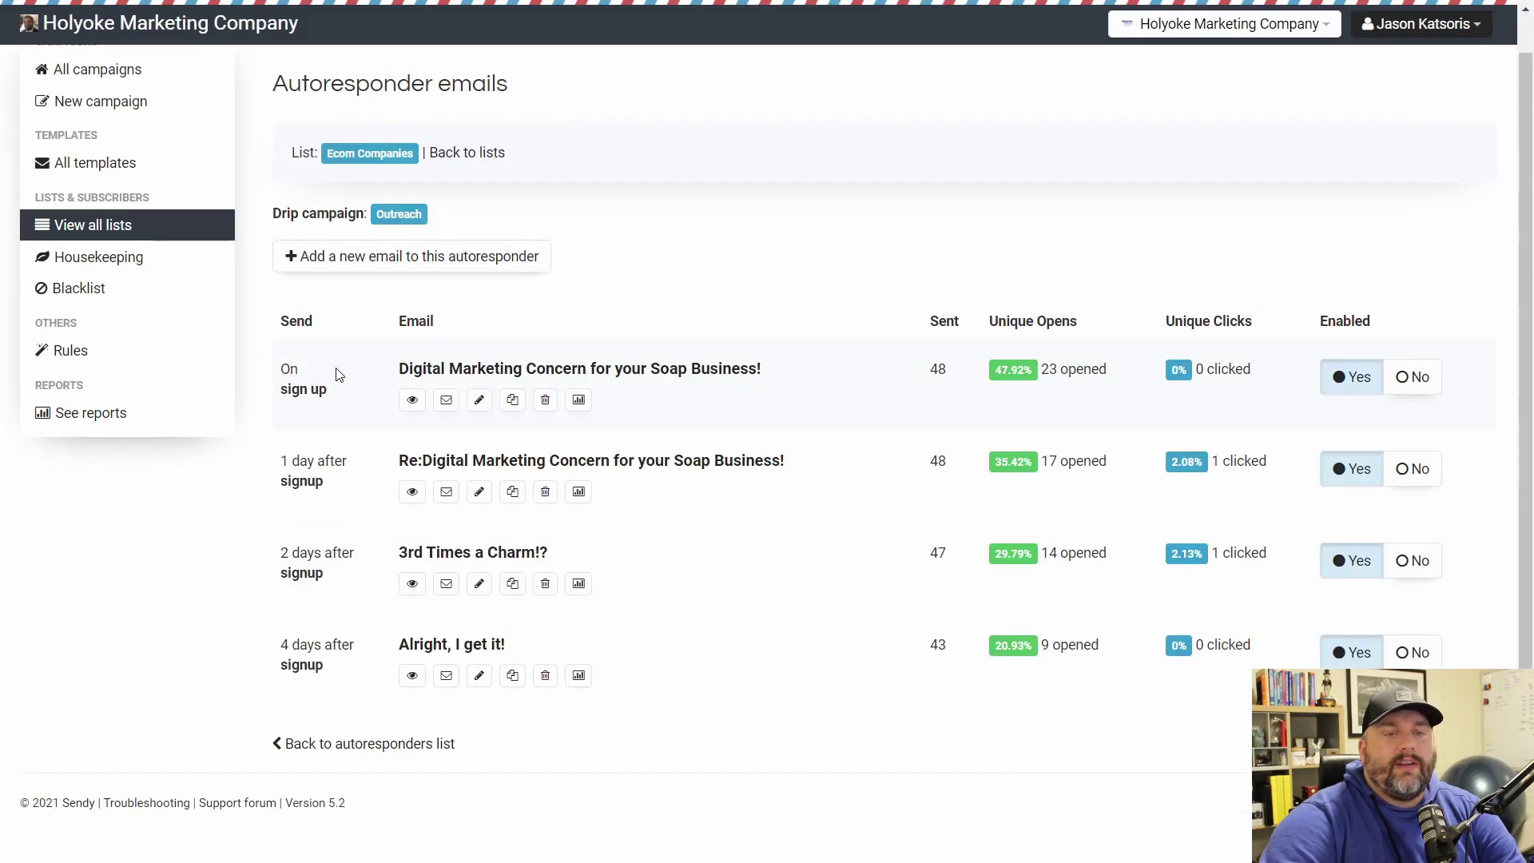